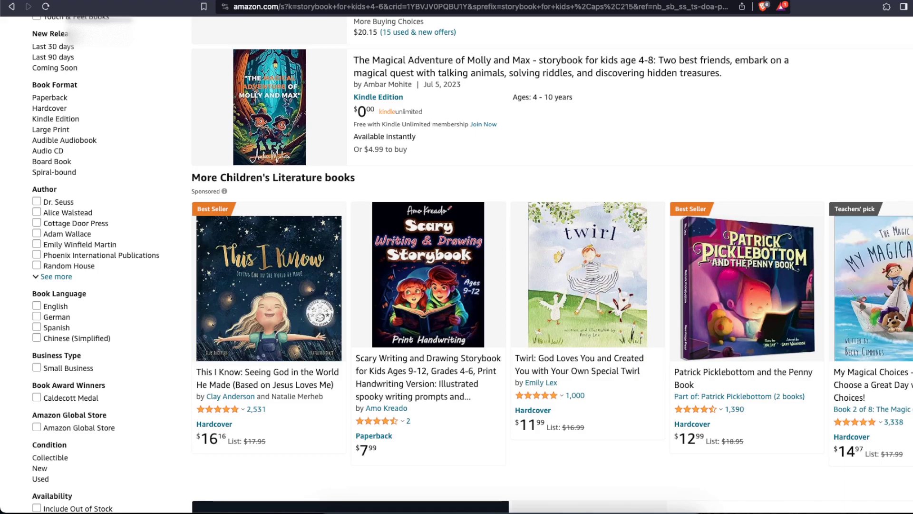
Search Amazon for "storybook for kids age 5-7" and browse the book results
scroll(905, 212, up, 12)
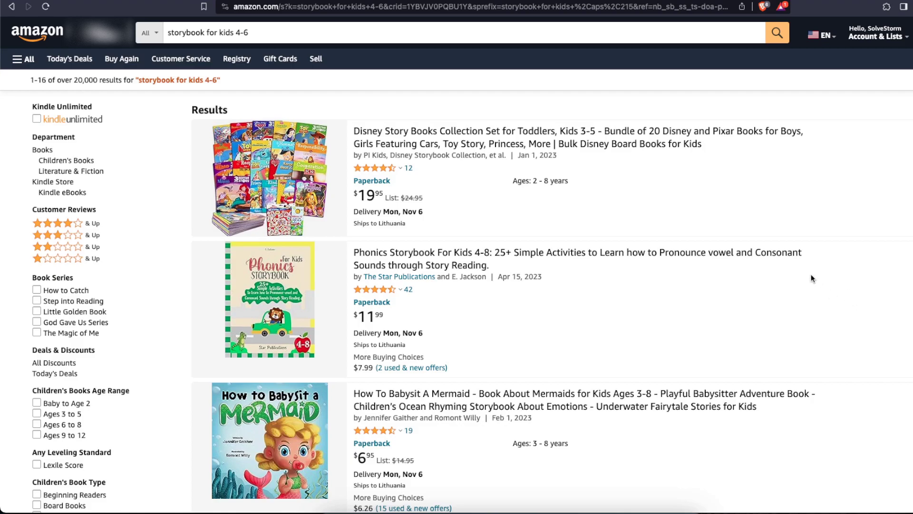
drag(233, 30, 258, 31)
click(257, 31)
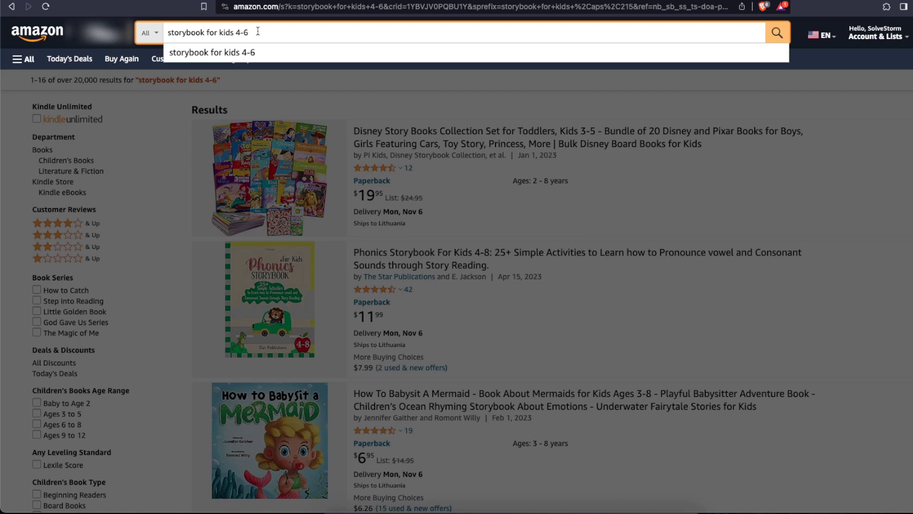
key(BackSpace)
key(BackSpace)
key(BackSpace)
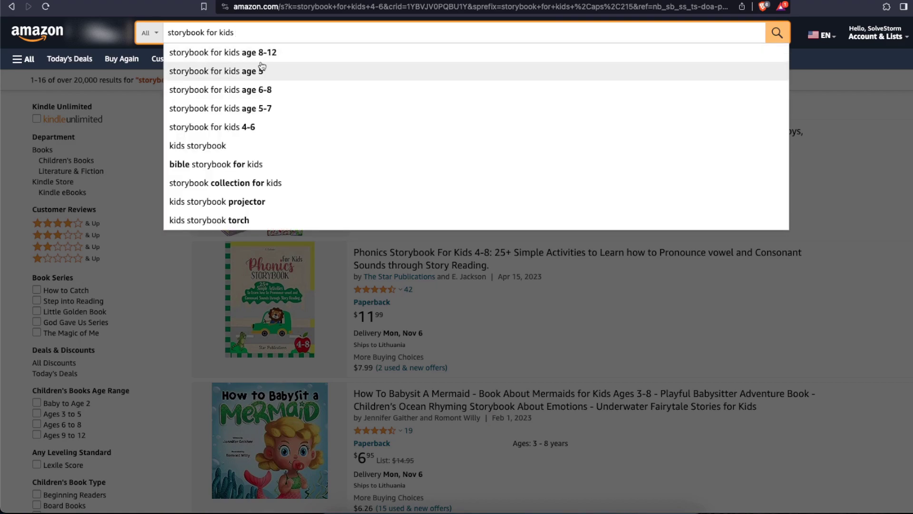
click(269, 110)
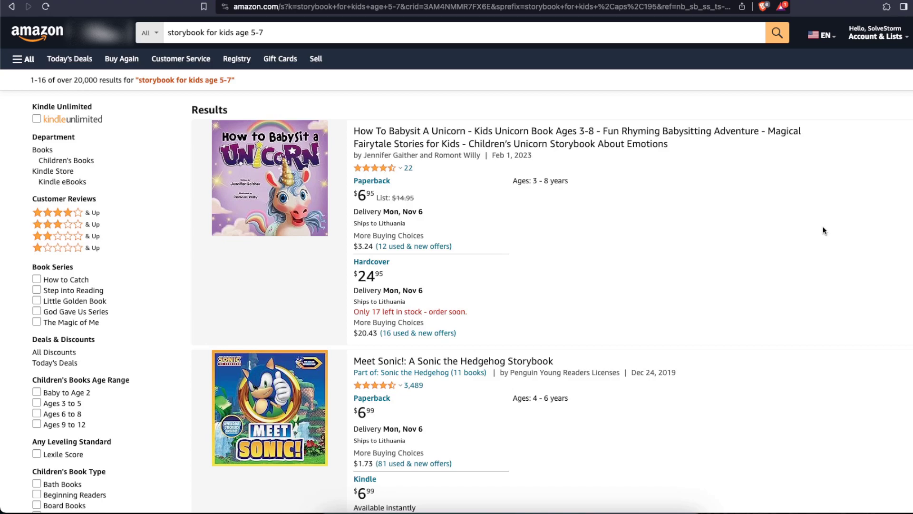
scroll(825, 231, down, 15)
scroll(824, 231, down, 18)
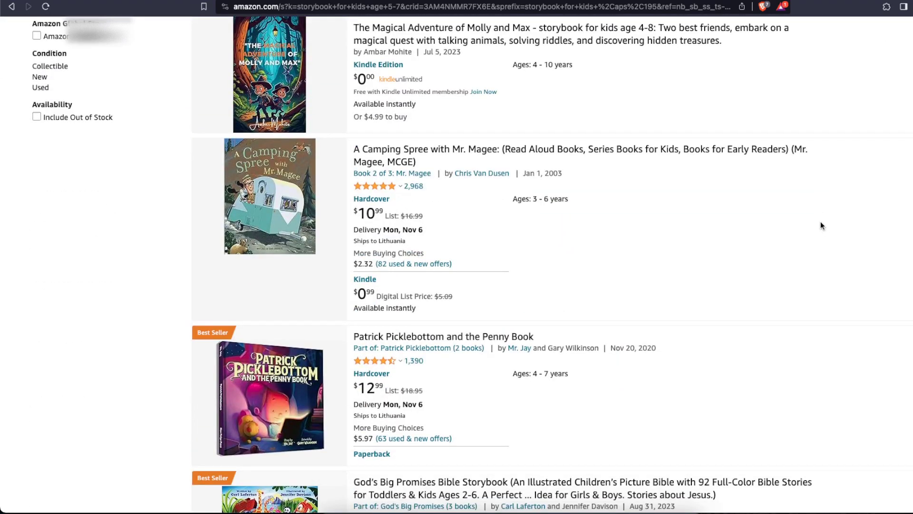
scroll(821, 225, down, 6)
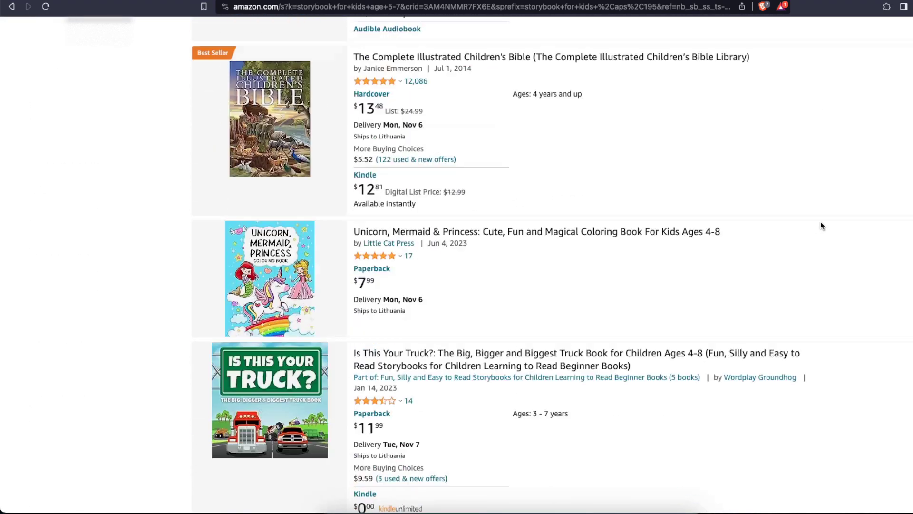
scroll(821, 226, up, 5)
scroll(821, 225, down, 2)
scroll(821, 226, up, 20)
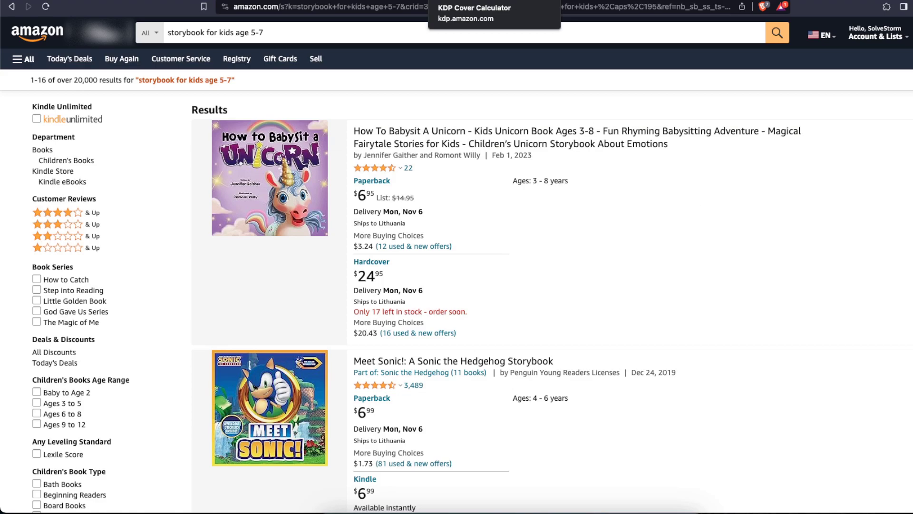
Switch to the KDP cover calculator and set the interior trim size to 8.5 x 8.5 in
click(499, 0)
scroll(524, 276, up, 2)
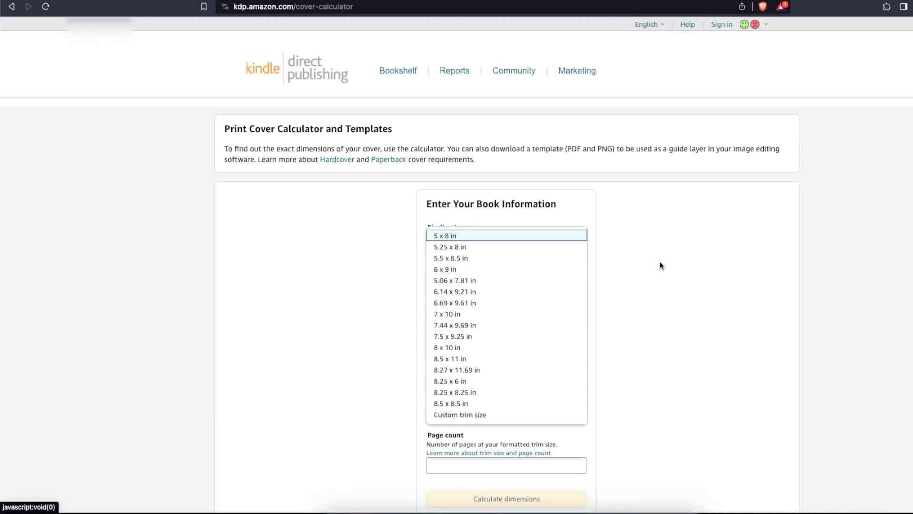
click(660, 264)
scroll(514, 299, down, 2)
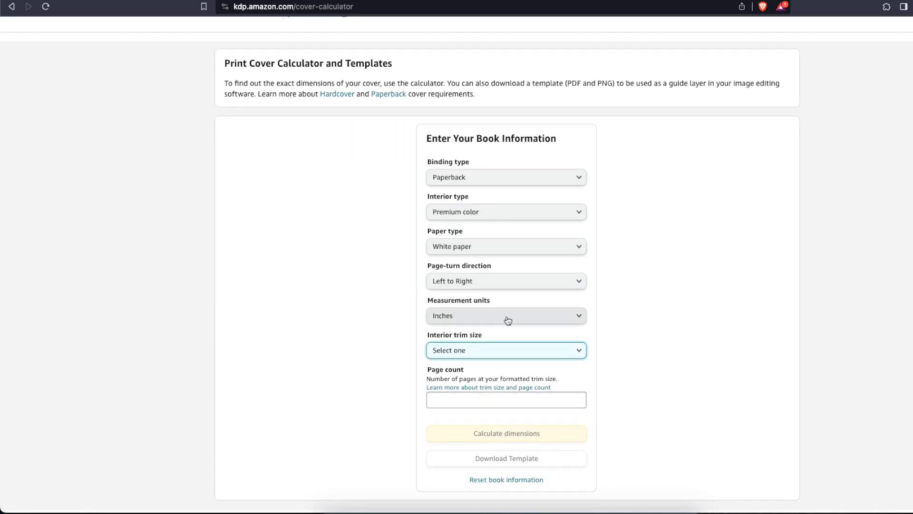
click(501, 356)
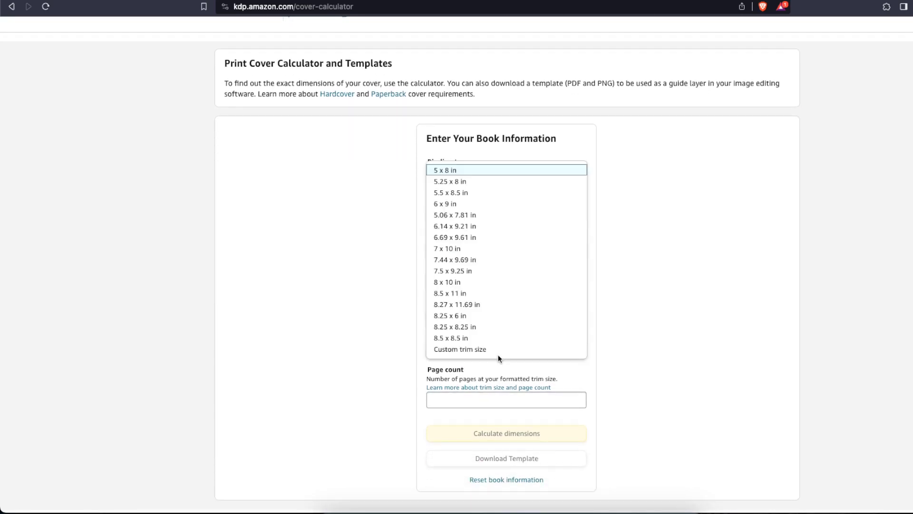
click(465, 340)
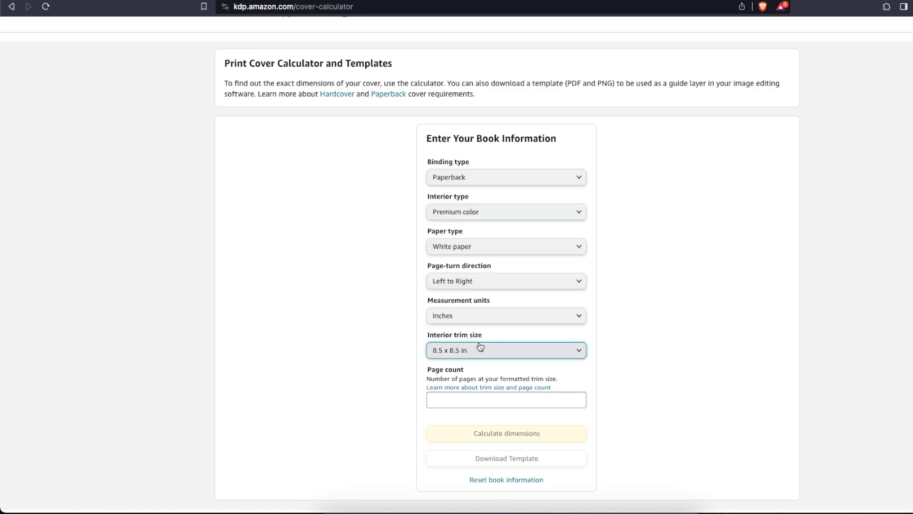
scroll(479, 347, down, 1)
click(478, 388)
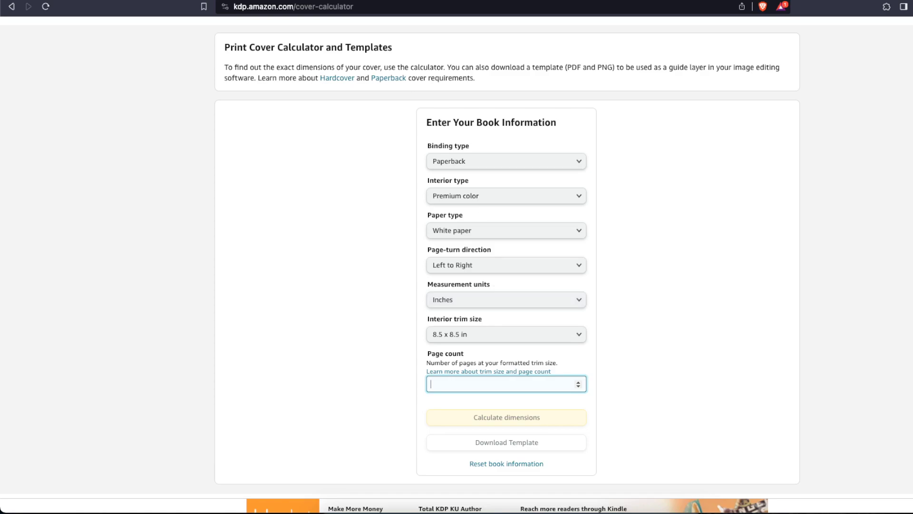
Switch to the blank 8.5 × 8.5 in Canva design and show its rulers, margins and print bleed
key(ctrl+Tab)
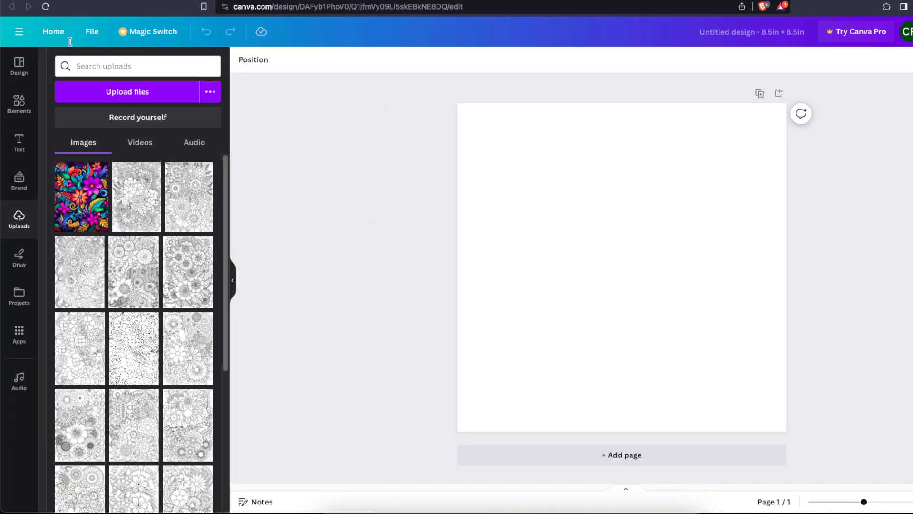
click(646, 207)
key(ctrl+Tab)
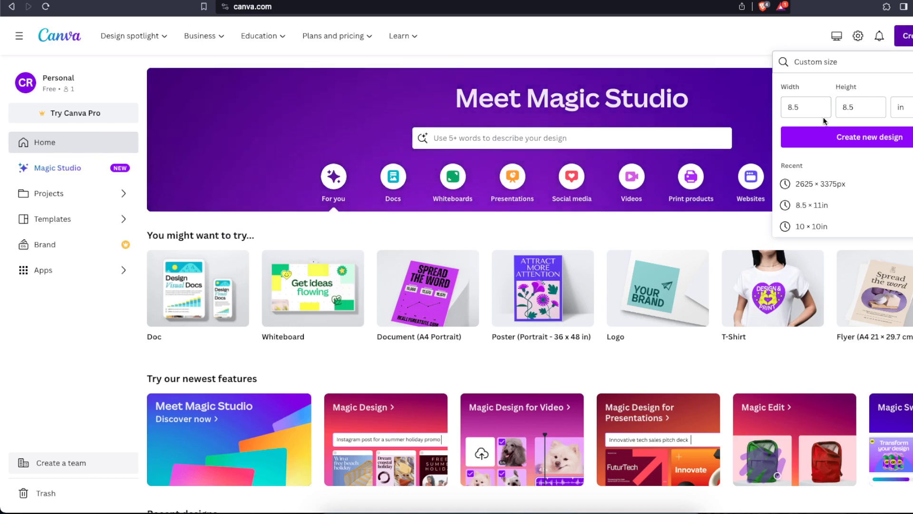
click(561, 1)
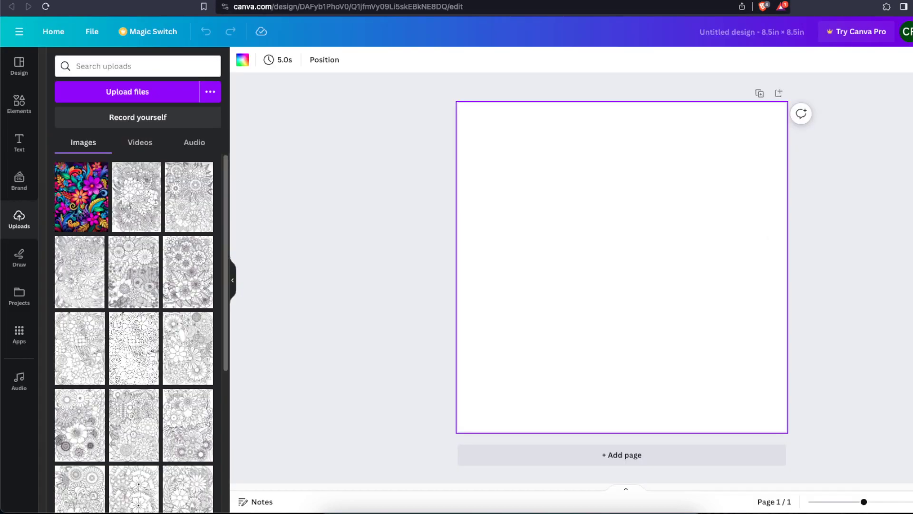
click(342, 98)
click(486, 118)
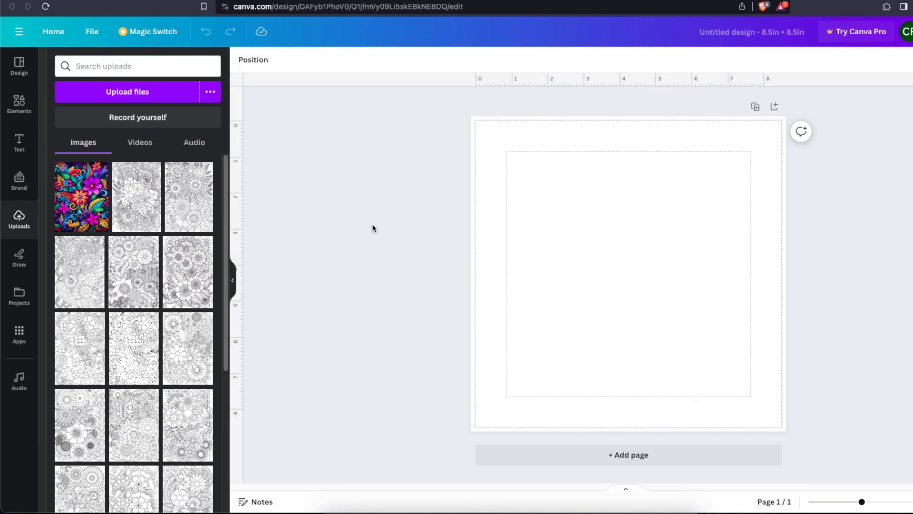
drag(458, 115, 484, 434)
Add a square shape to the blank page and make its fill transparent
click(29, 110)
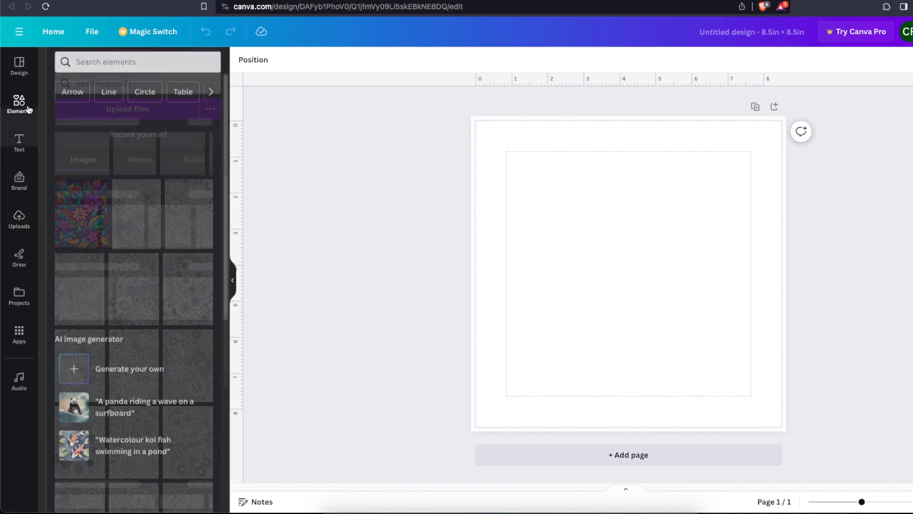
click(76, 229)
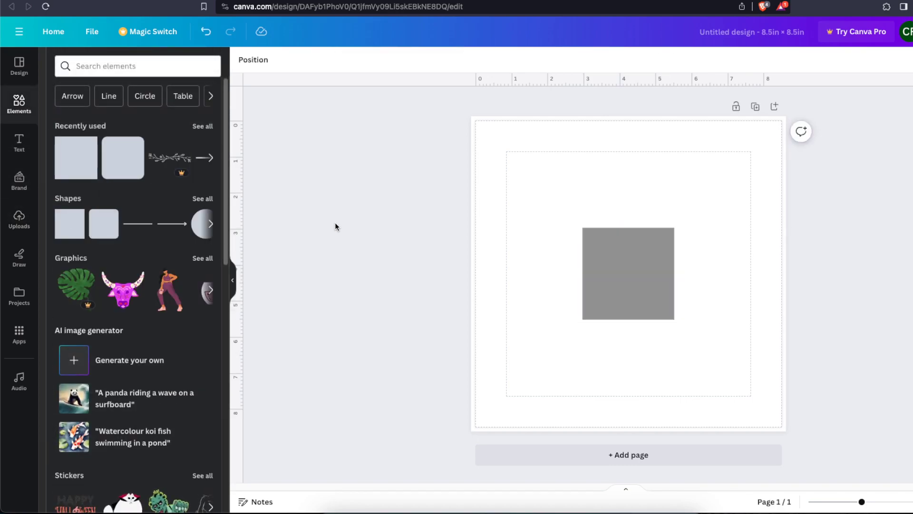
click(600, 236)
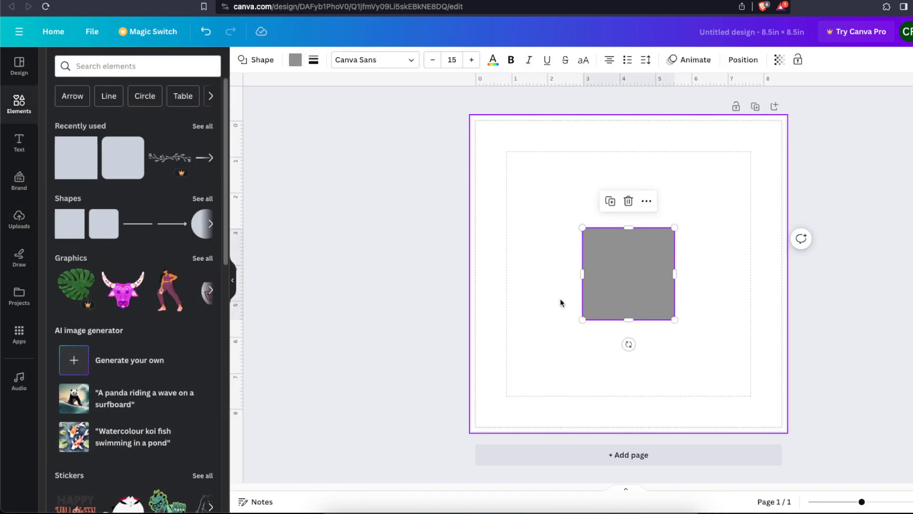
click(295, 60)
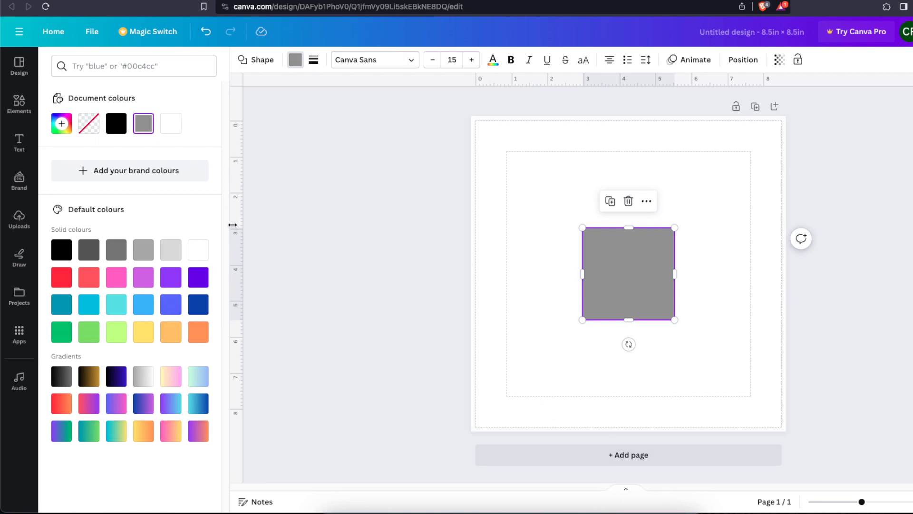
click(90, 124)
Give the square a solid black border and enlarge it into a frame between the page edge and the margin guides
click(313, 59)
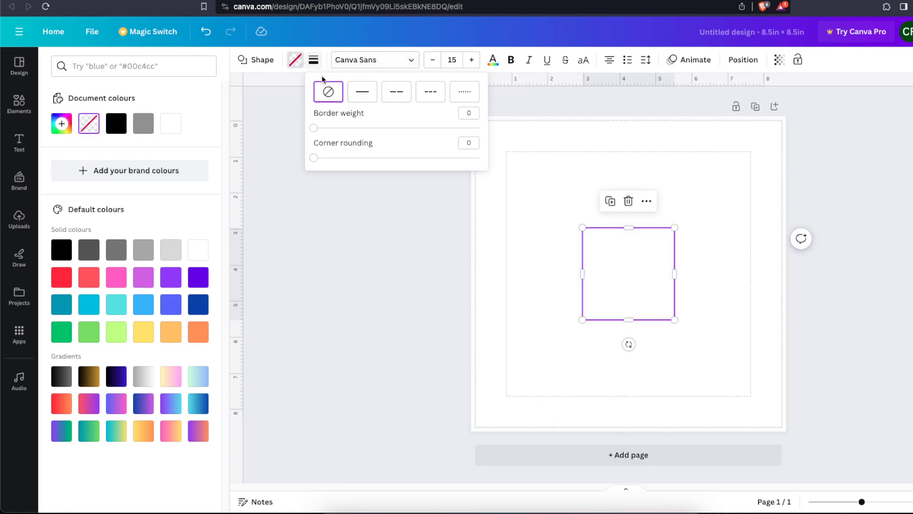
click(320, 129)
click(821, 263)
drag(638, 265, 779, 173)
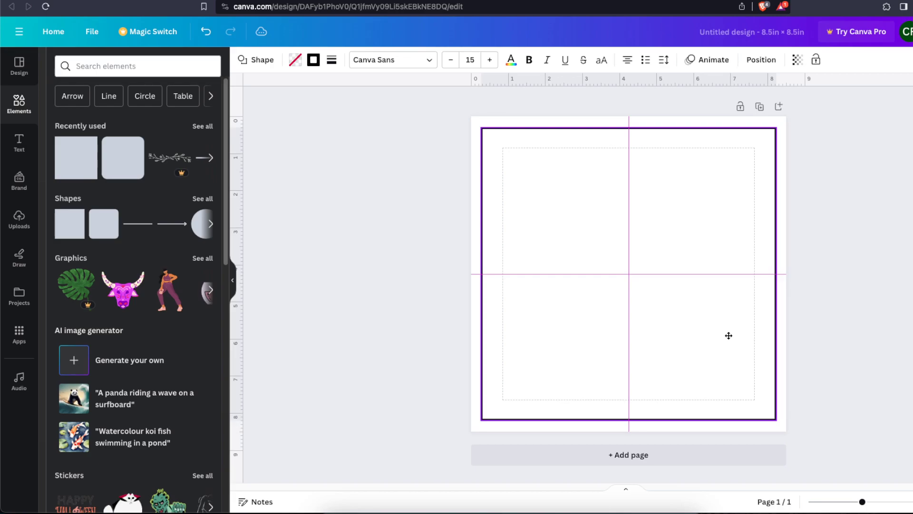
drag(729, 335, 729, 335)
click(834, 333)
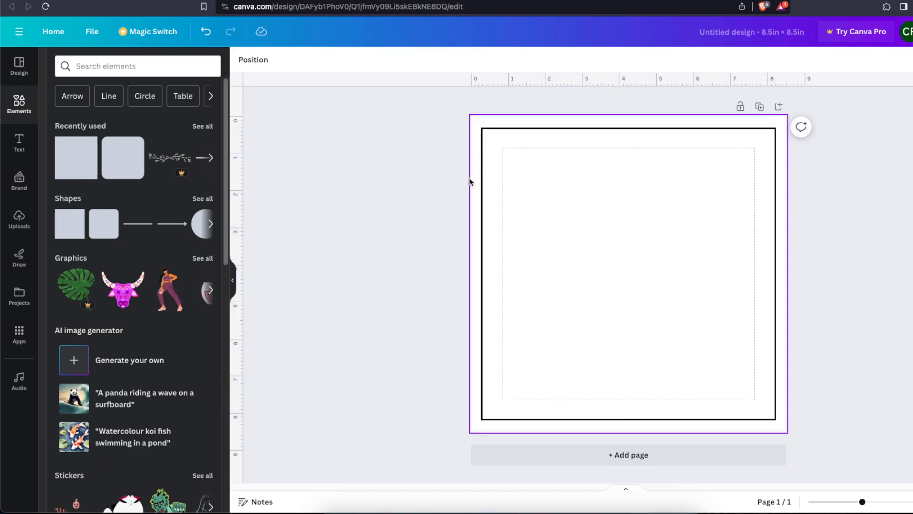
Adjust the border weight of the page frame
click(638, 419)
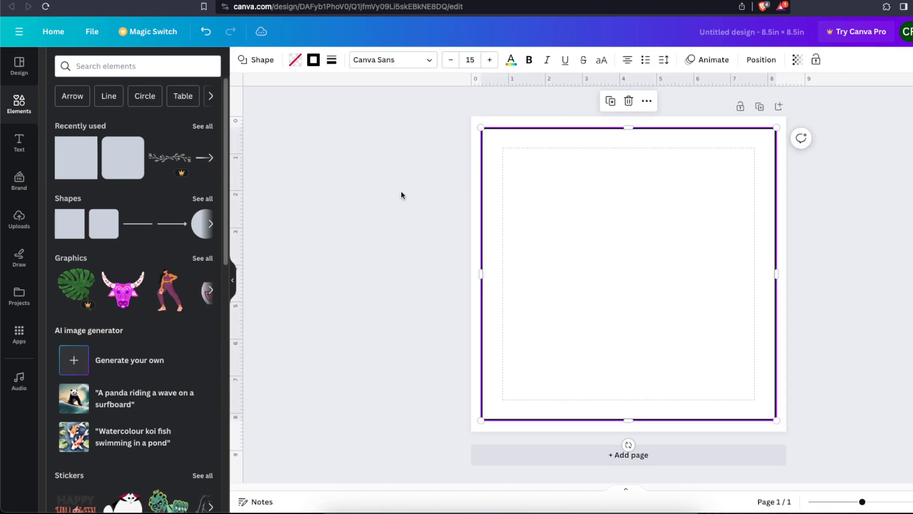
click(332, 60)
drag(337, 128, 336, 130)
click(352, 261)
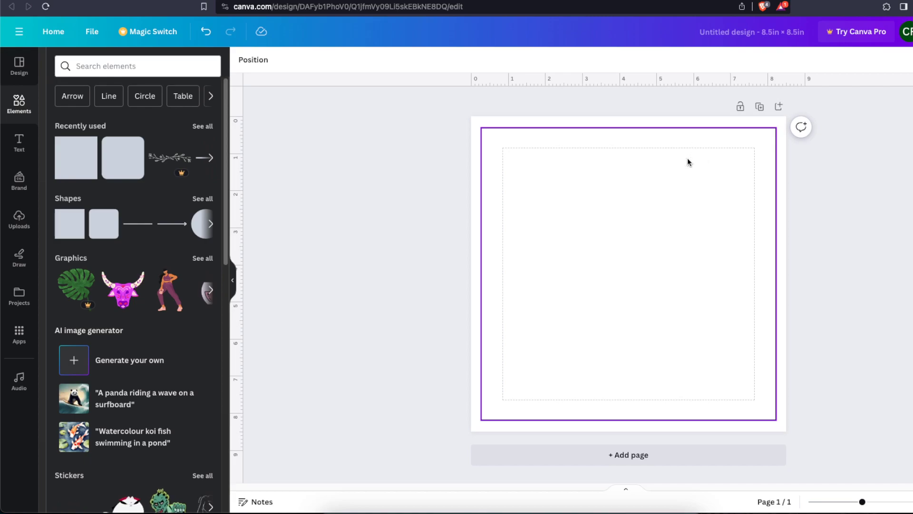
Switch to ChatGPT and send the prompt "create short storybook for children with chapters about raccoons"
click(589, 1)
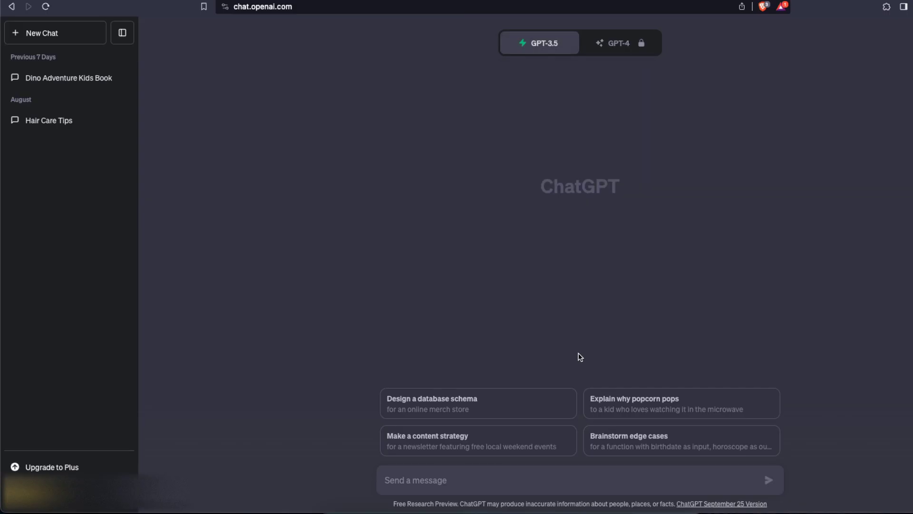
click(494, 481)
text(cre)
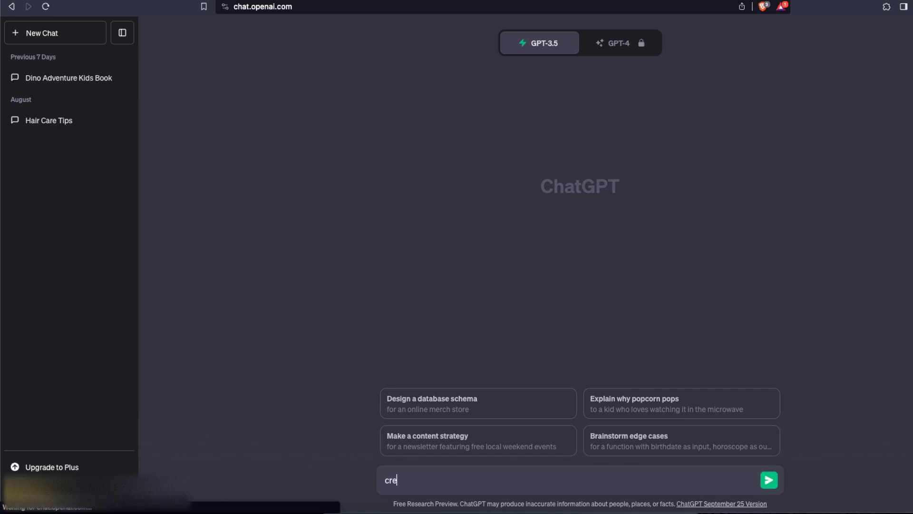
text(ate short storybook for children)
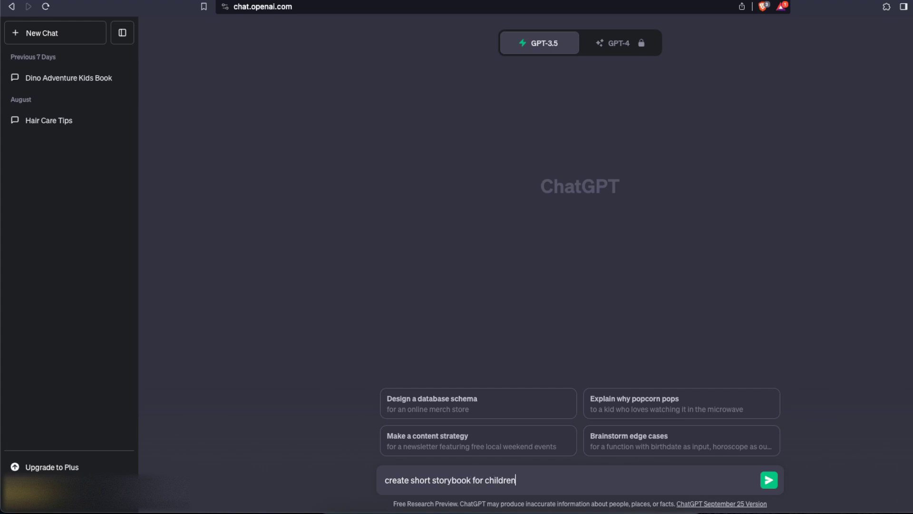
text( with )
text(cha)
key(BackSpace)
text(haa)
text(ters abo)
text(ut raccoons)
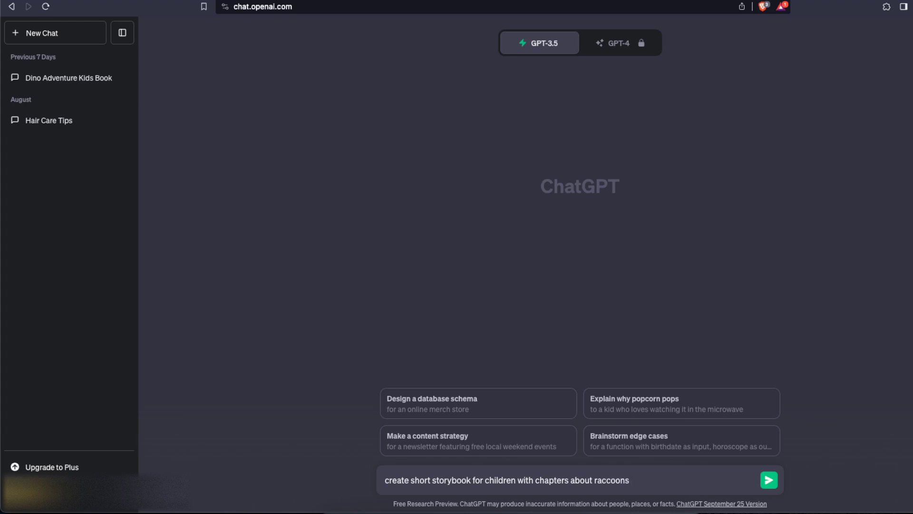
text( hanging)
key(BackSpace)
key(BackSpace)
key(BackSpace)
key(BackSpace)
key(Return)
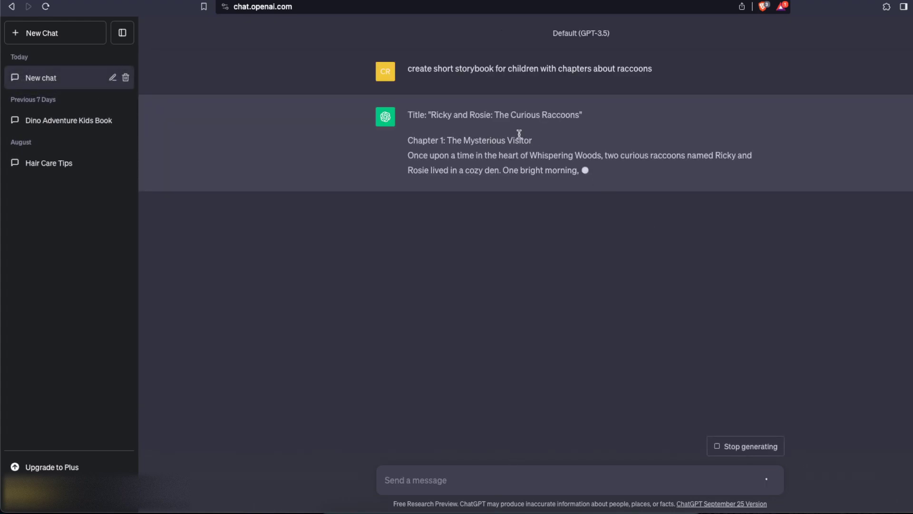
Review the generated raccoon story, highlighting its title, the first chapter's heading and the words "Whispering Woods"
drag(577, 114, 429, 115)
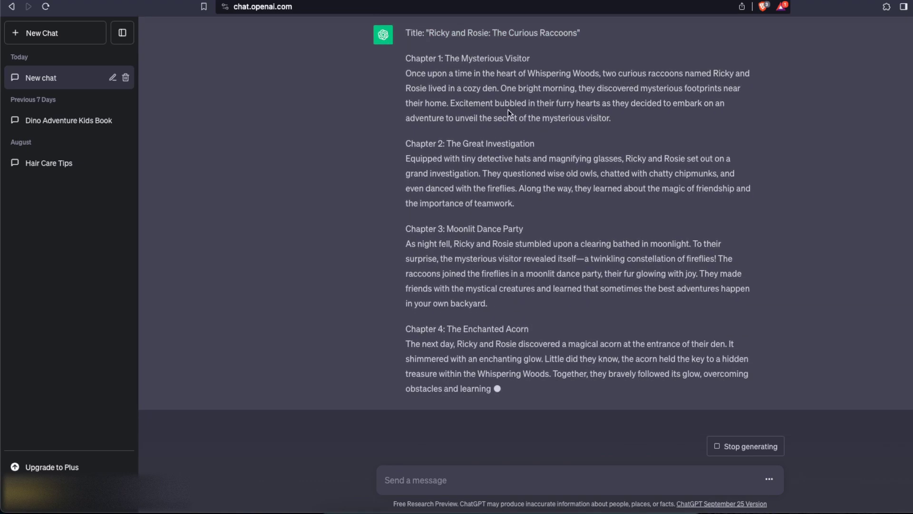
scroll(508, 109, up, 3)
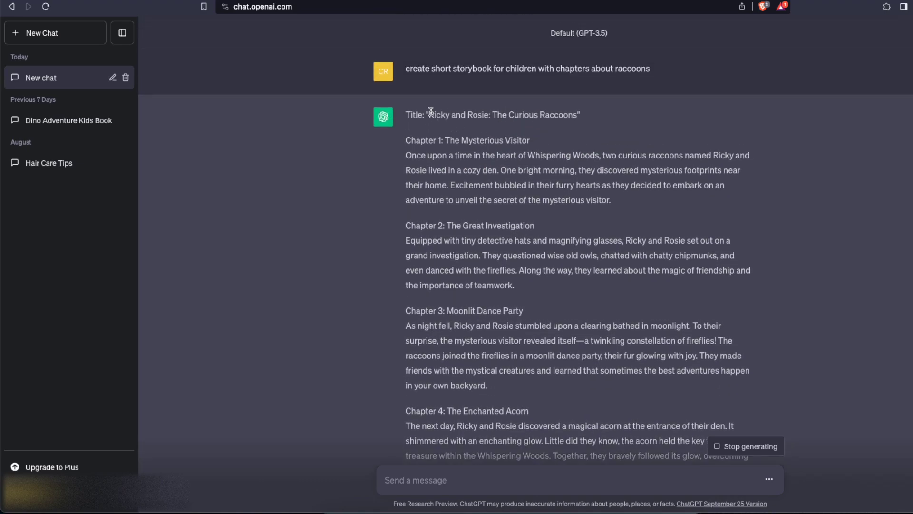
scroll(535, 155, down, 5)
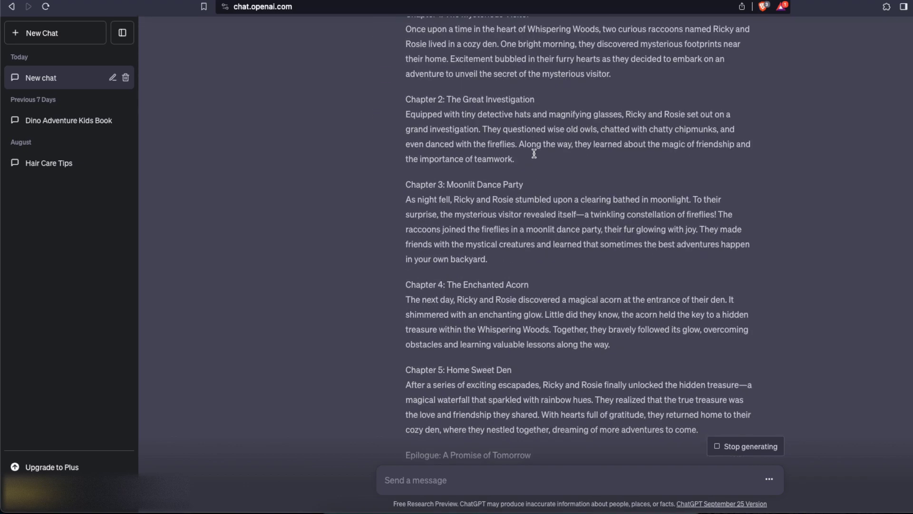
scroll(535, 154, up, 6)
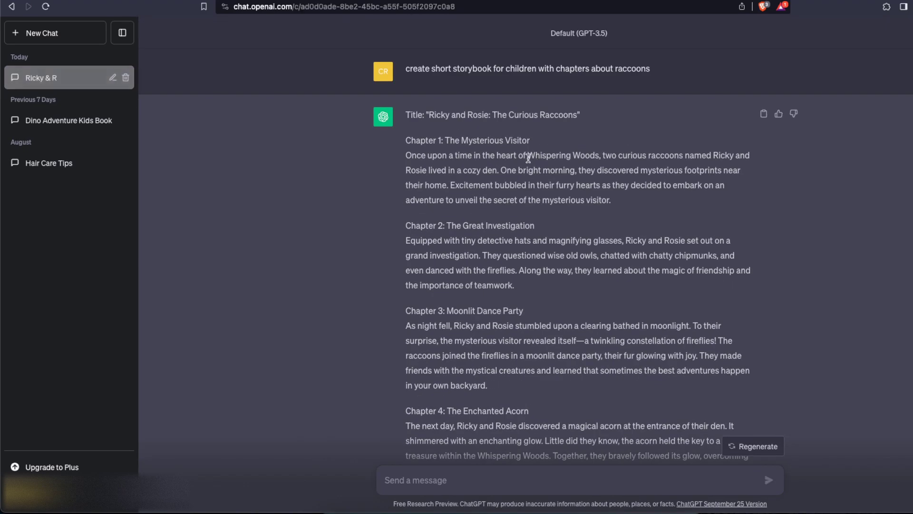
drag(461, 141, 531, 140)
click(520, 140)
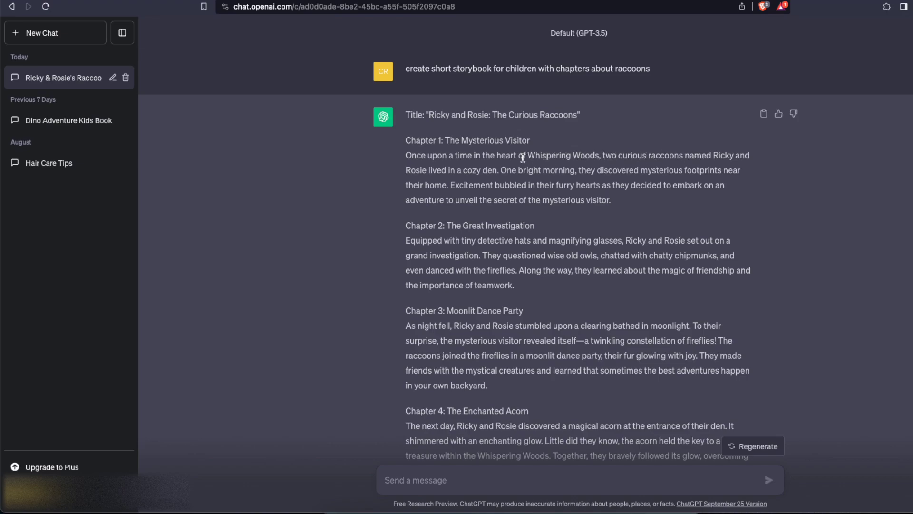
drag(529, 155, 599, 156)
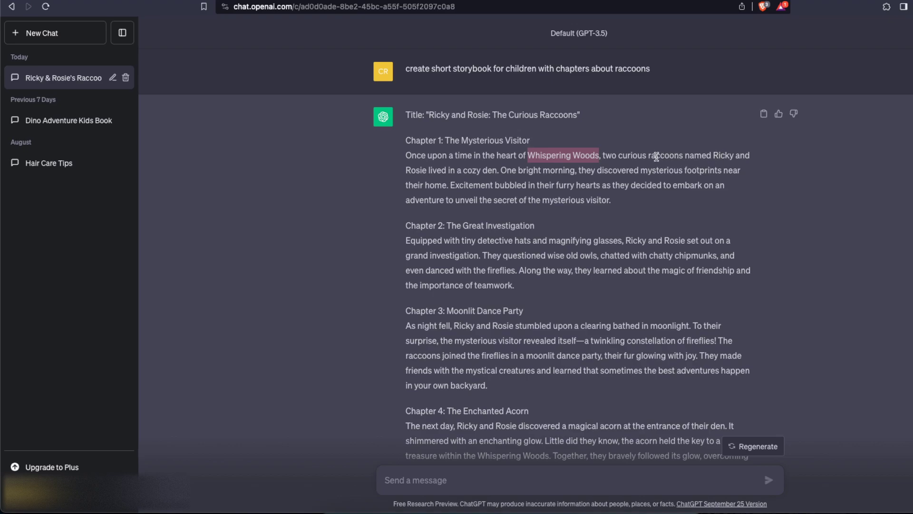
Review the first chapter's text in the generated raccoon story, highlighting its passages about the footprints and the adventure
drag(512, 171, 730, 188)
click(508, 187)
click(730, 189)
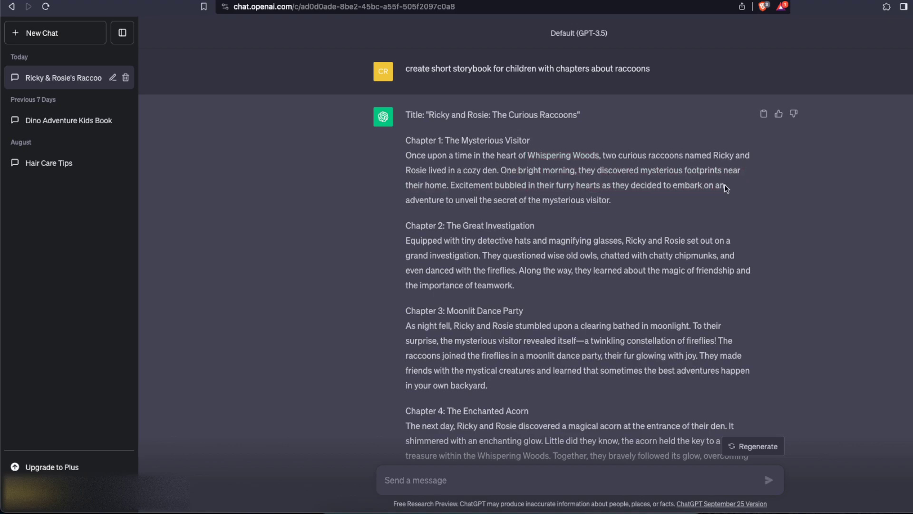
drag(444, 197, 524, 157)
click(624, 199)
click(524, 157)
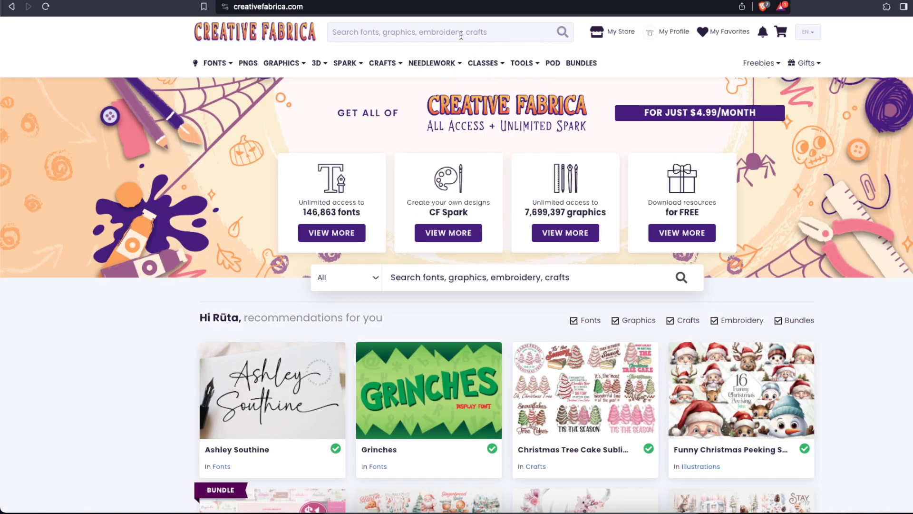
Switch to the Canva design and search the graphics elements for "raccoon"
click(461, 35)
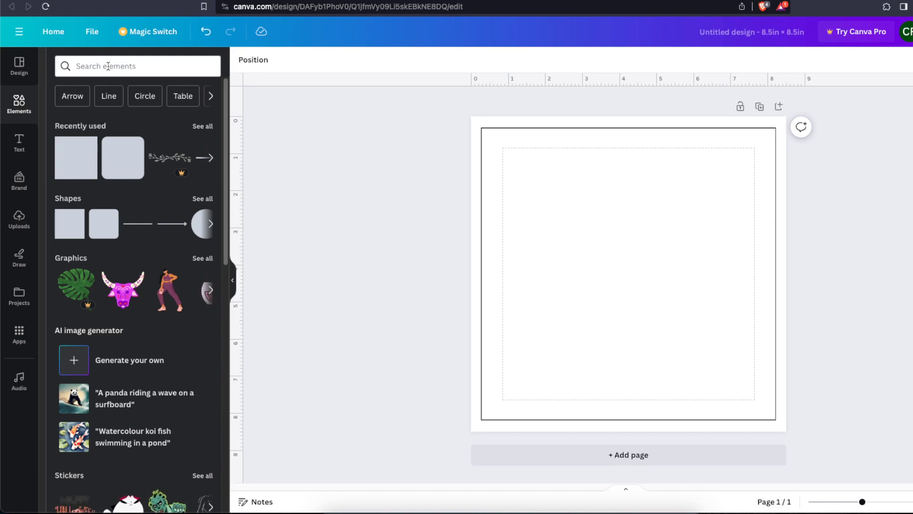
click(180, 67)
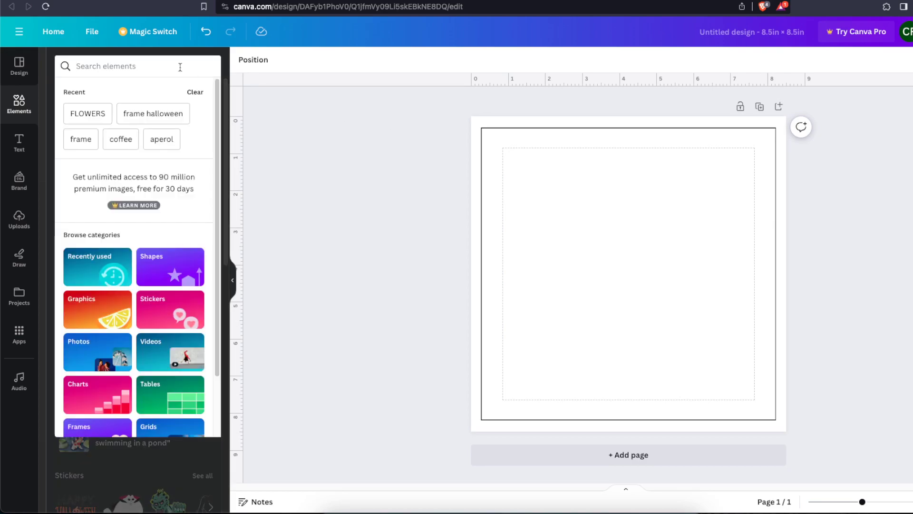
text(raccoon)
key(Return)
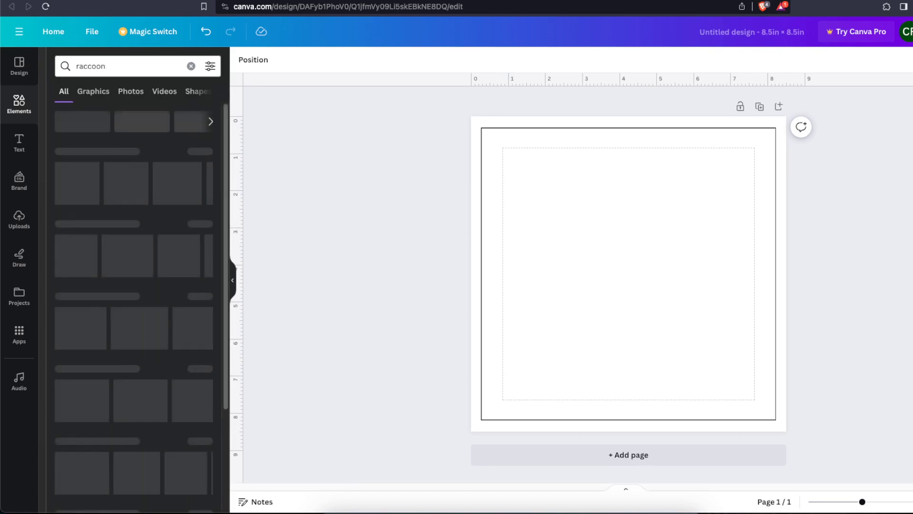
click(93, 92)
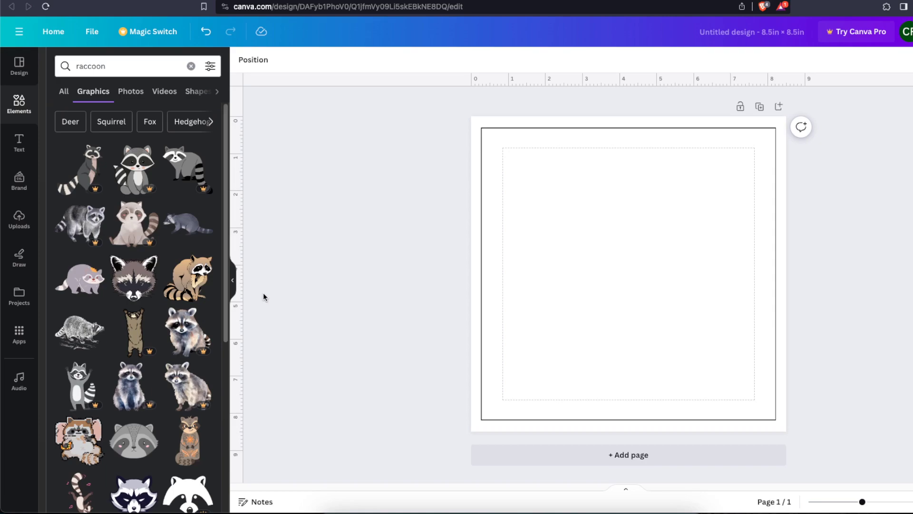
Switch to Creative Fabrica and search the site for "raccoons"
click(656, 0)
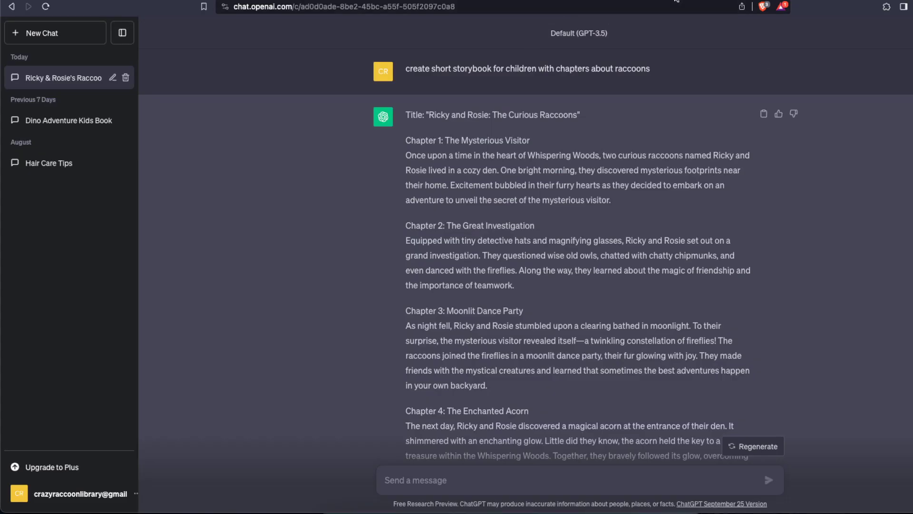
key(ctrl+Tab)
click(465, 31)
text(ra)
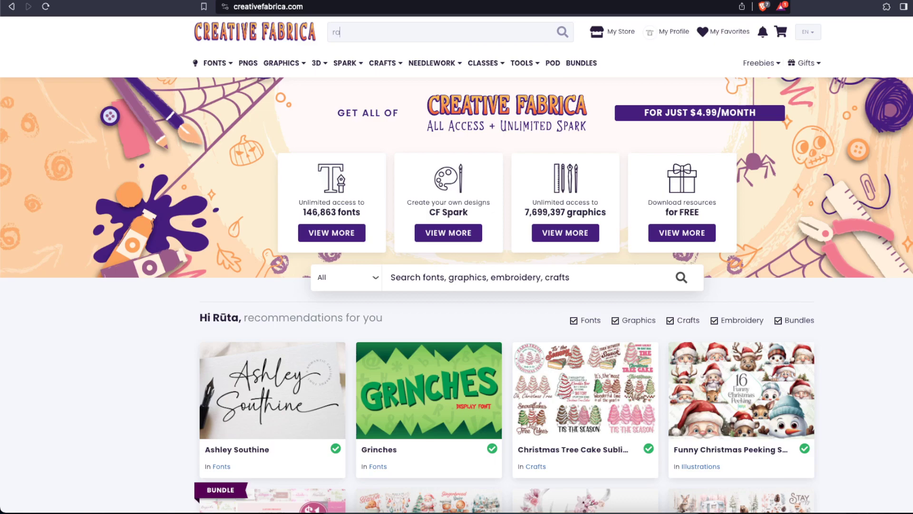
text(ccoons)
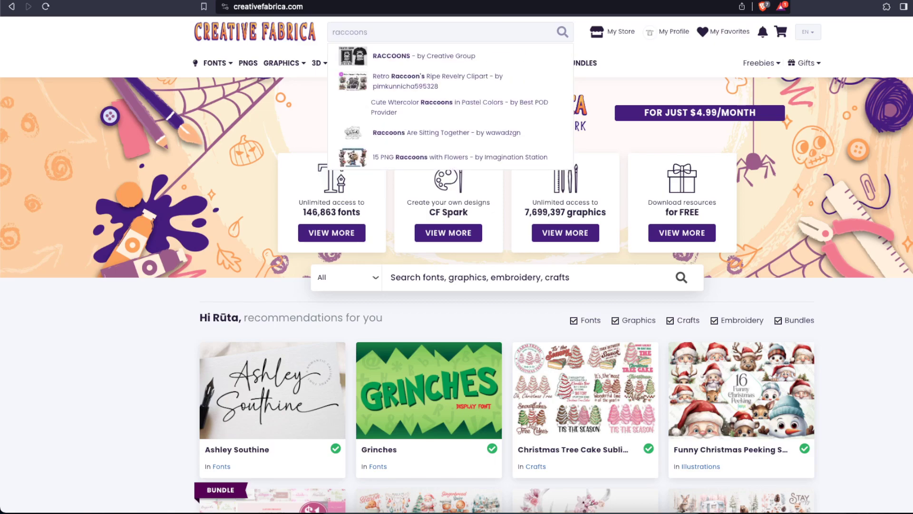
key(Return)
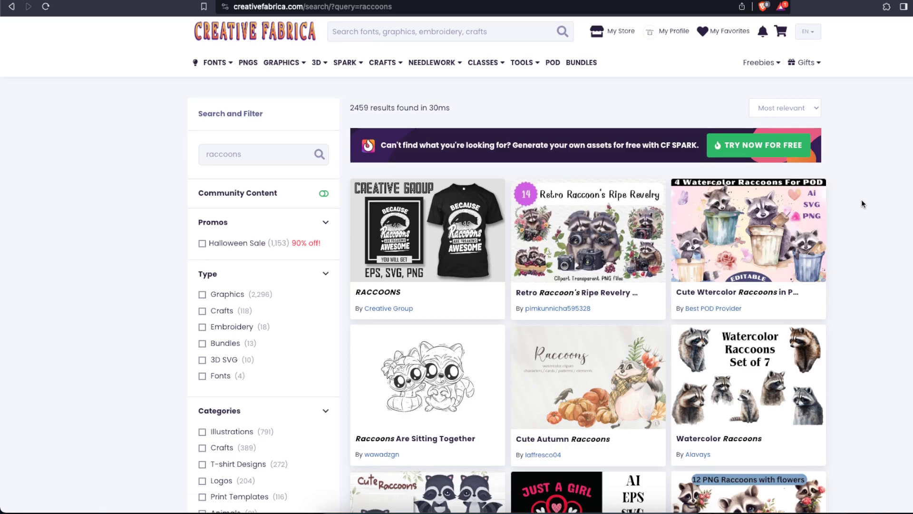
Filter the raccoon search results to items with the Print On Demand special license
scroll(862, 202, down, 3)
scroll(862, 204, down, 3)
scroll(862, 203, down, 3)
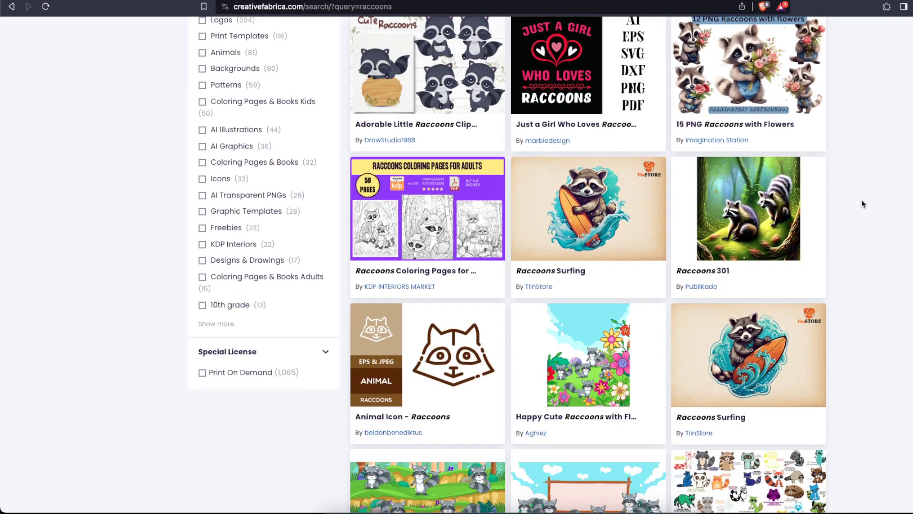
click(231, 371)
scroll(898, 230, up, 10)
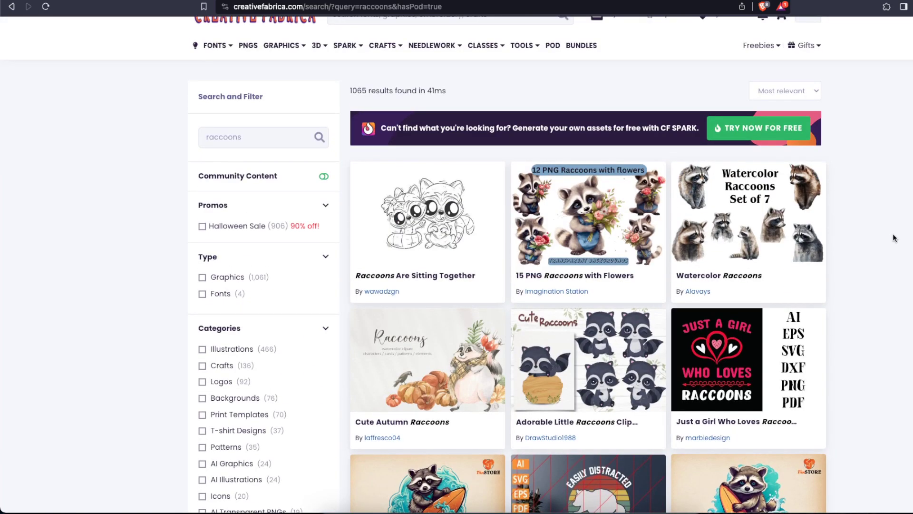
scroll(896, 218, up, 1)
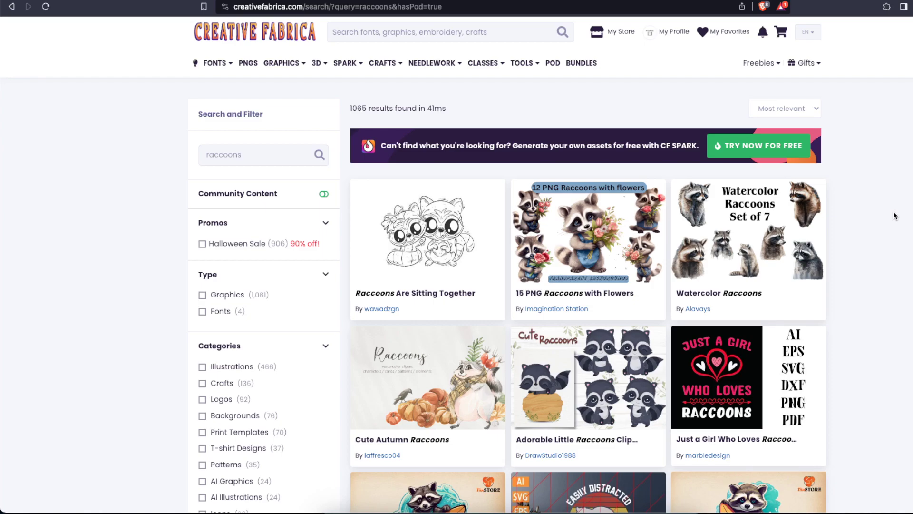
Download the "Watercolor Winter Raccoon Haven" graphic from its product page
scroll(880, 232, down, 3)
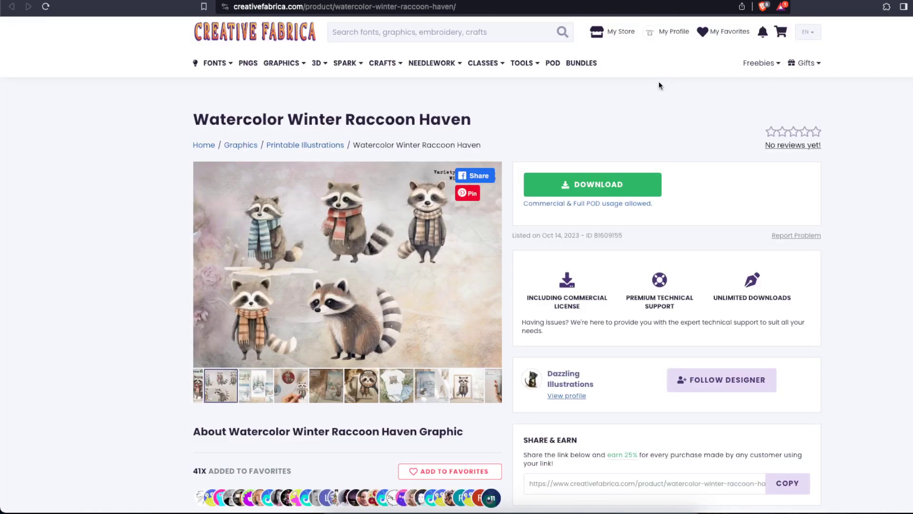
drag(326, 122, 470, 102)
click(475, 113)
click(598, 183)
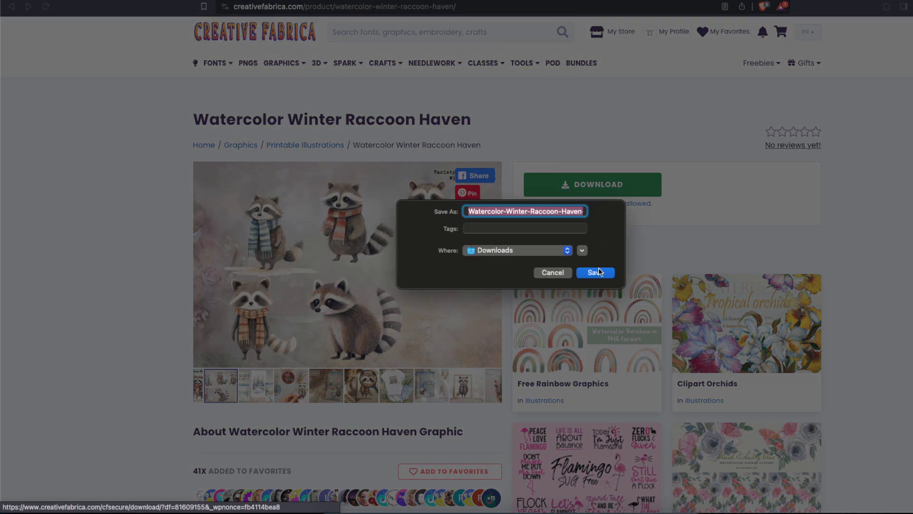
click(597, 273)
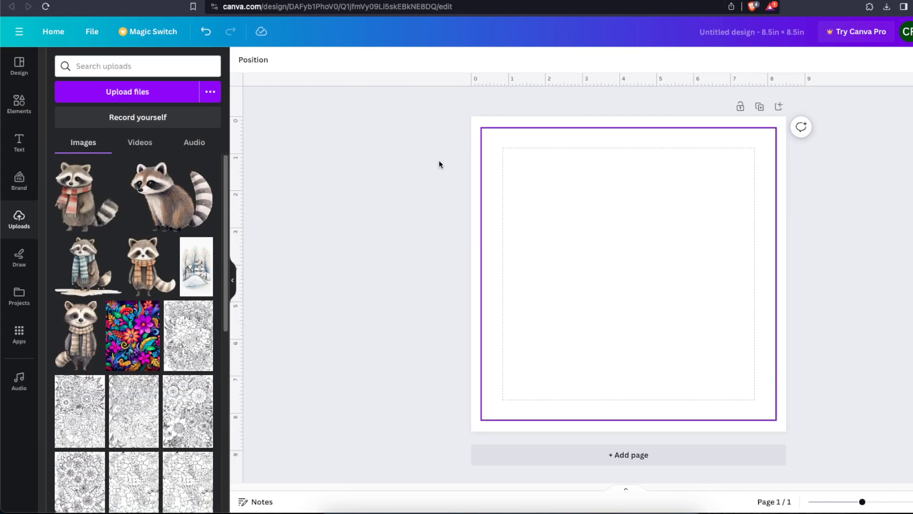
Switch to Canva, place the uploaded raccoons with the orange scarf and the red scarf, and shrink them near the page's lower edge
click(136, 249)
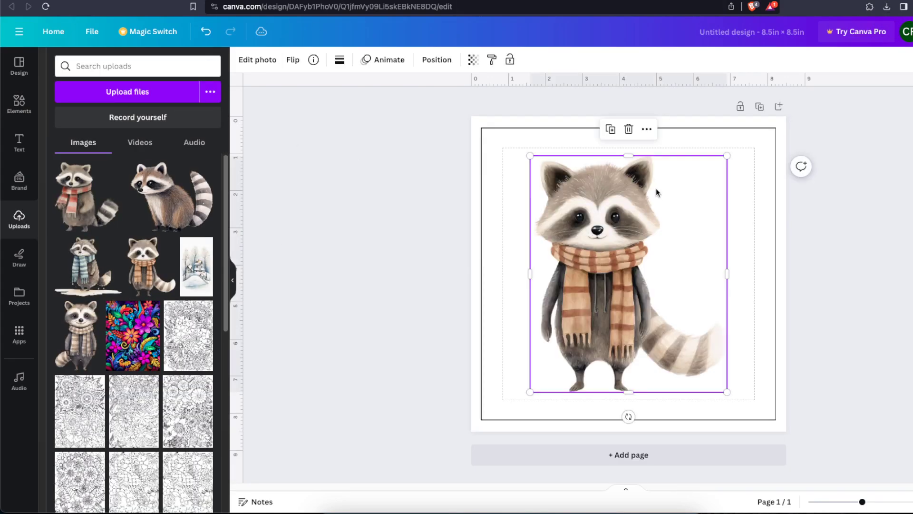
drag(728, 153, 606, 302)
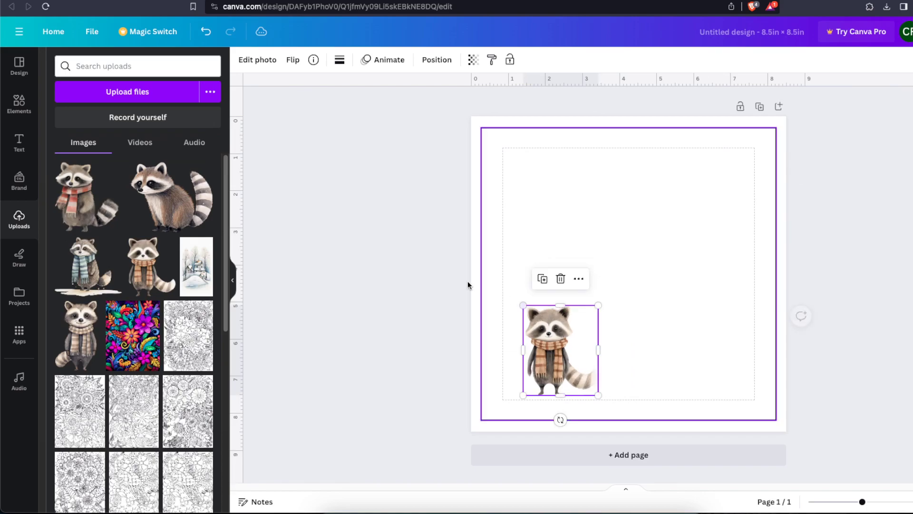
click(90, 202)
drag(543, 247, 570, 254)
drag(765, 163, 652, 325)
drag(611, 349, 694, 351)
Move the orange-scarf raccoon beside the red-scarf raccoon and flip it horizontally
drag(534, 346, 605, 333)
click(292, 63)
click(327, 87)
drag(665, 347, 659, 347)
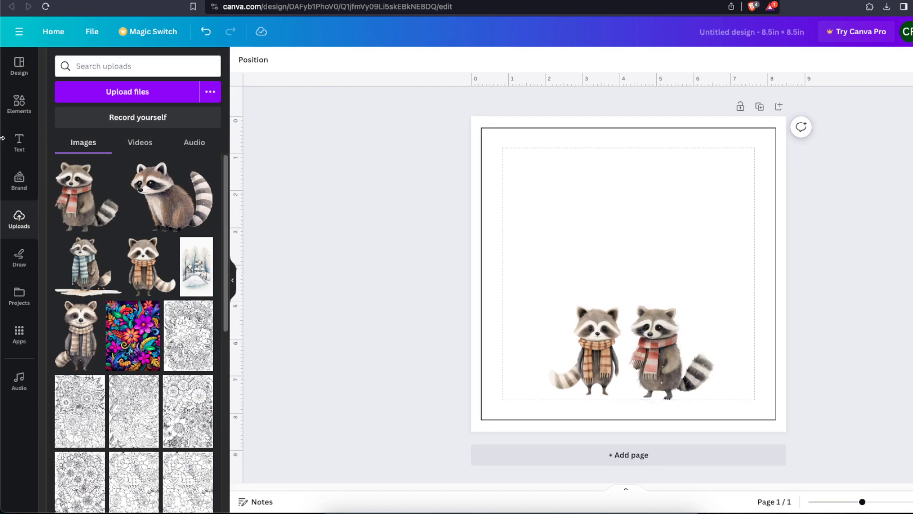
Search the graphics elements for "hat" and add the beige brimmed hat with the dark band
click(19, 102)
click(107, 67)
key(Return)
double_click(107, 70)
text(hat)
key(Return)
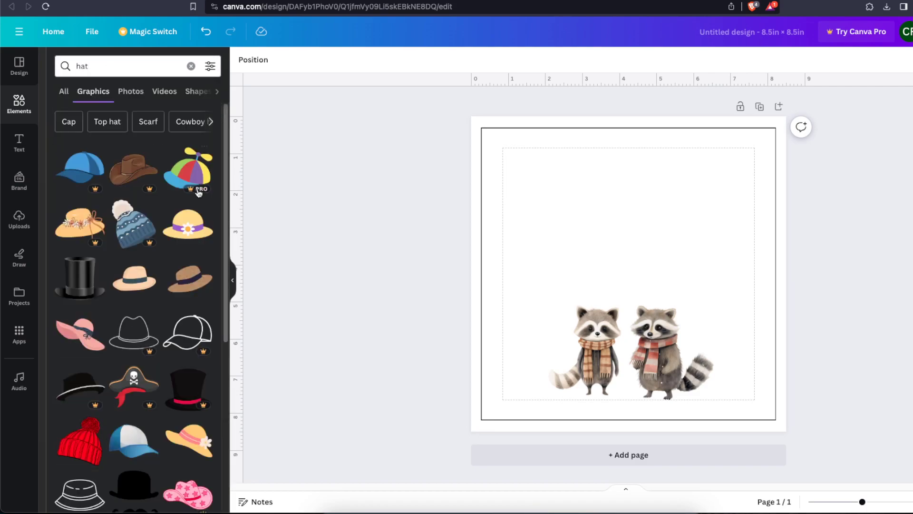
click(128, 290)
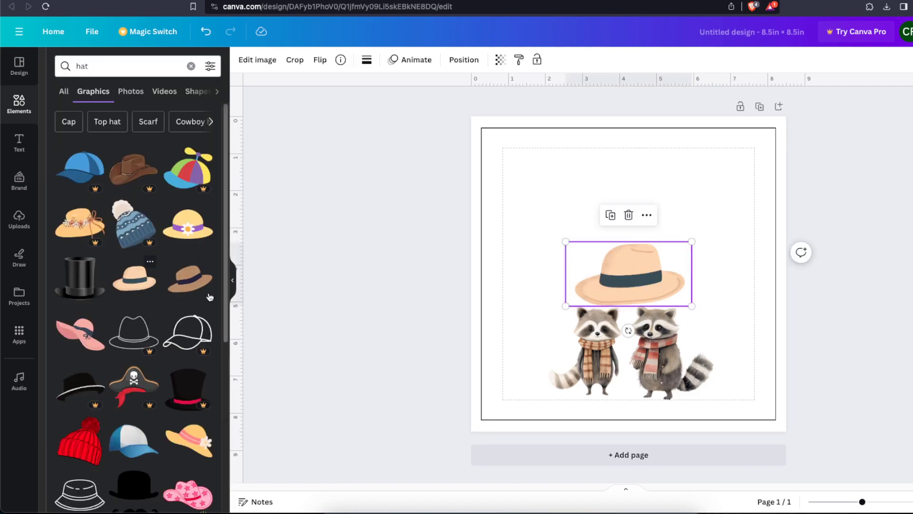
Shrink the beige hat and fit it onto the red-scarf raccoon's head
drag(692, 241, 691, 288)
drag(660, 307, 650, 309)
drag(642, 344, 637, 343)
drag(661, 308, 650, 309)
click(836, 326)
click(852, 322)
click(676, 308)
click(598, 293)
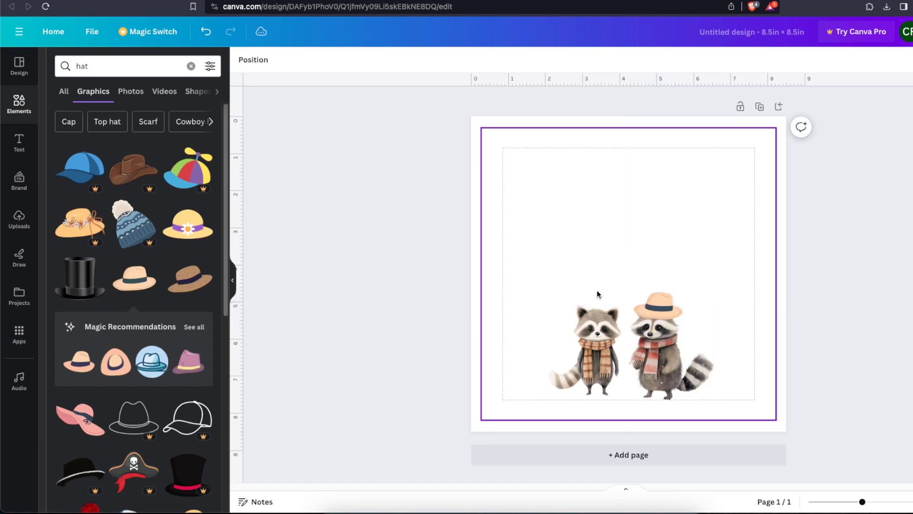
Try a small red knitted beanie on the orange-scarf raccoon's head, then remove it
click(119, 65)
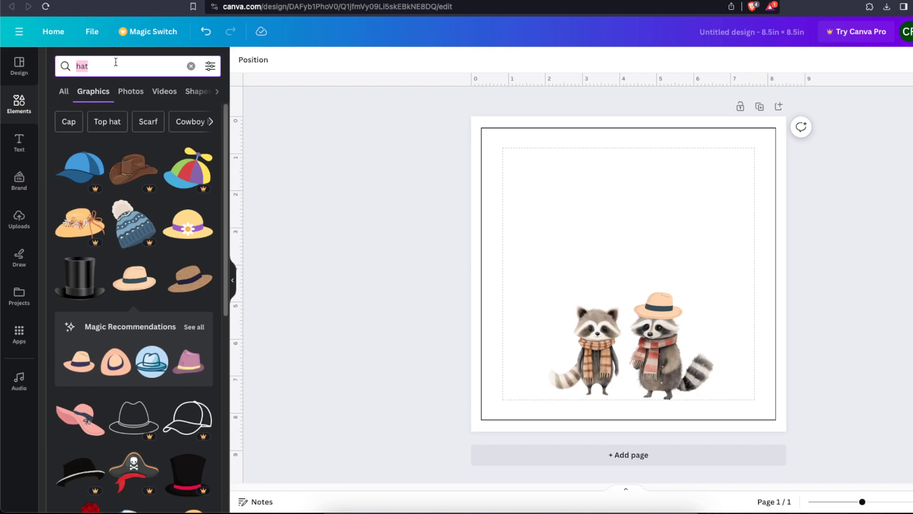
scroll(157, 352, down, 8)
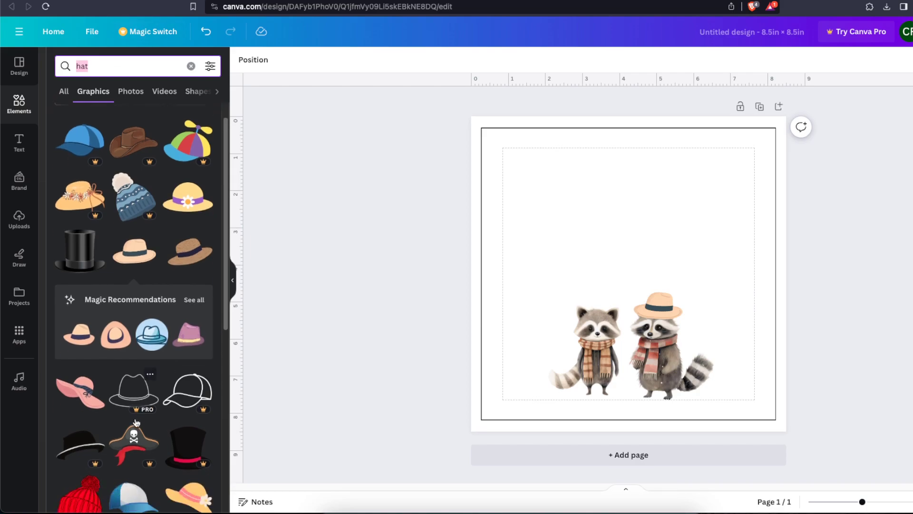
click(83, 233)
drag(685, 210, 601, 306)
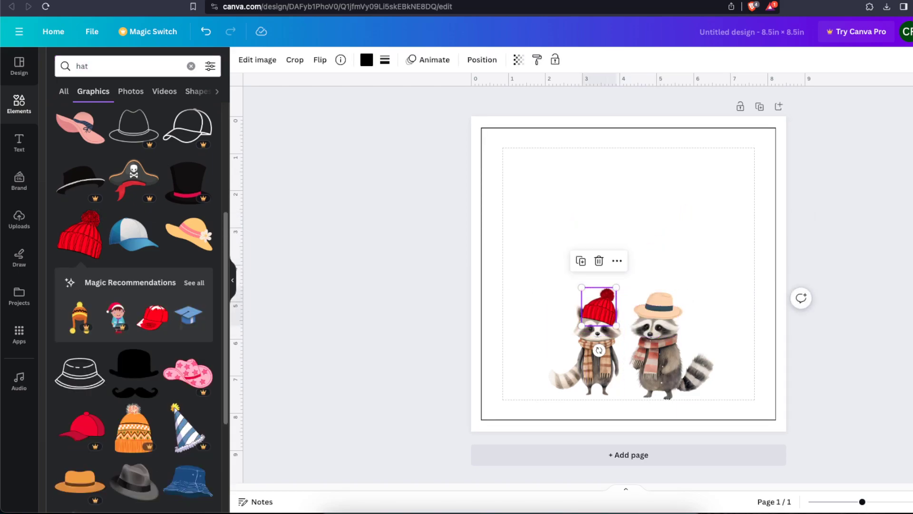
key(Delete)
Search the graphics for "bow" and fit the red bow with black outlines, shrunk, onto the orange-scarf raccoon's head
double_click(130, 64)
text(bow)
key(Return)
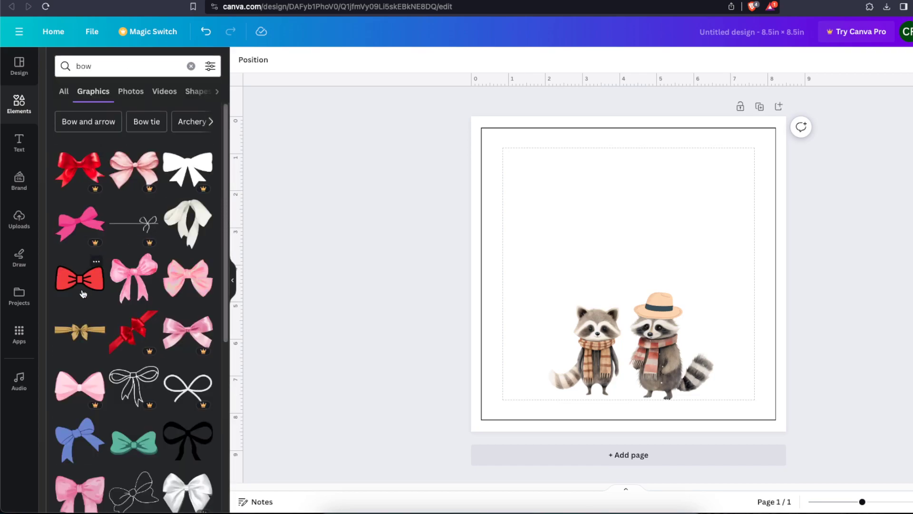
click(84, 281)
drag(691, 241, 597, 314)
click(849, 298)
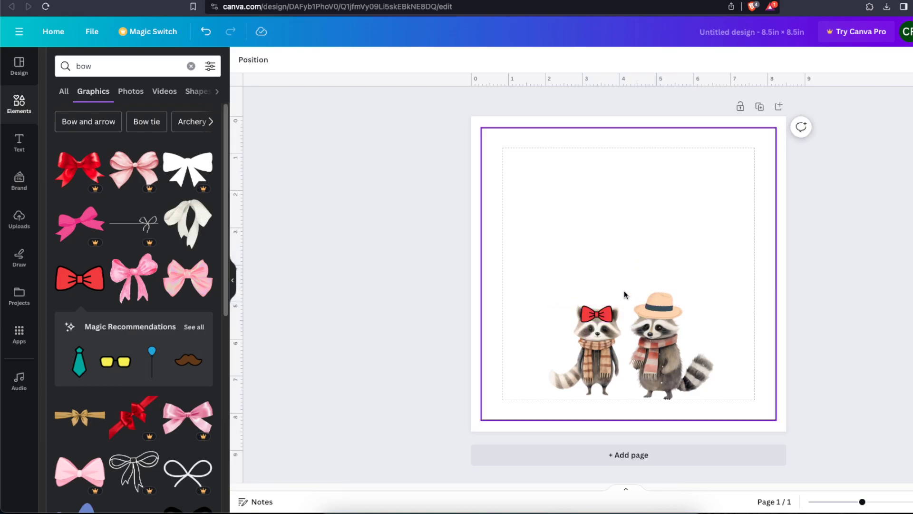
click(600, 313)
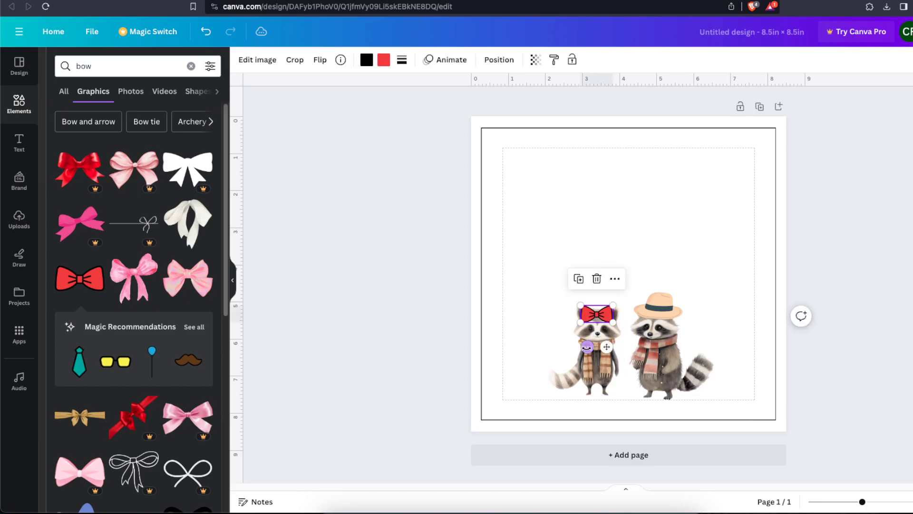
click(794, 346)
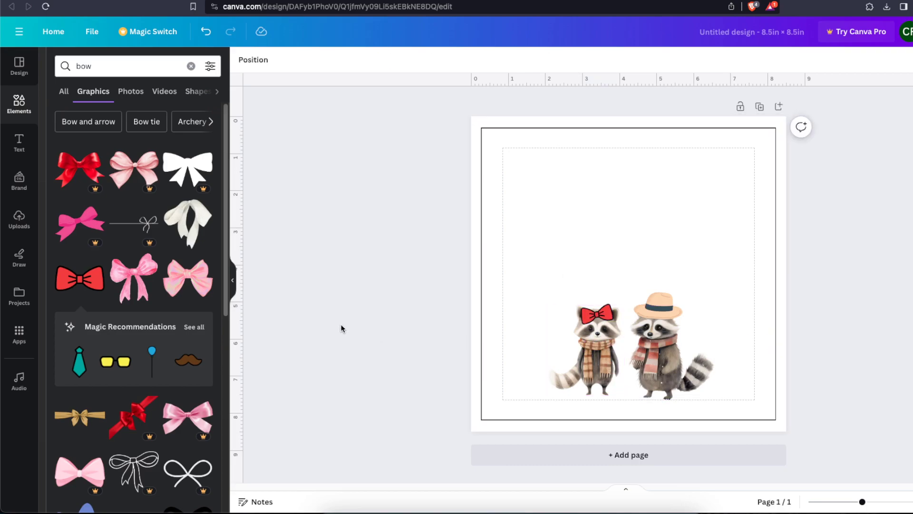
Delete the red bow and the beige hat from the two raccoons
click(600, 316)
key(Delete)
click(638, 318)
key(Delete)
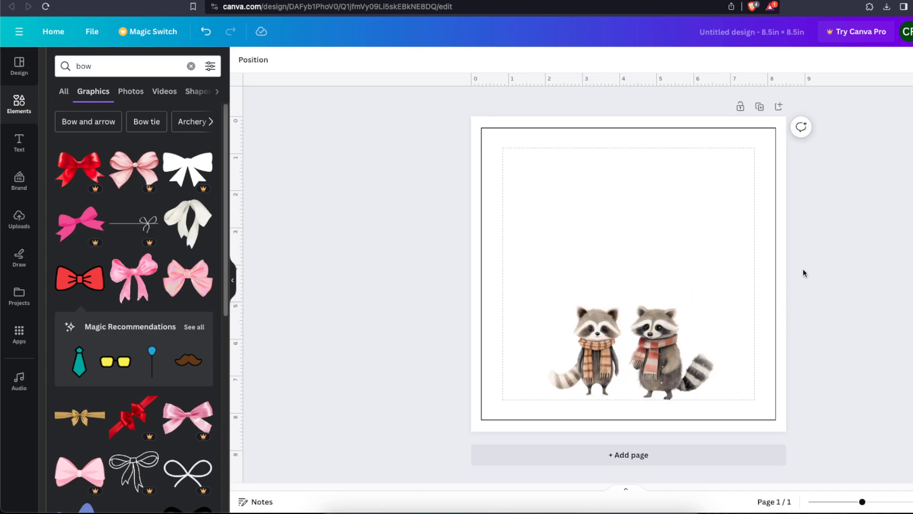
Search the graphics for "woods background" and look through the results for a forest scene
click(479, 209)
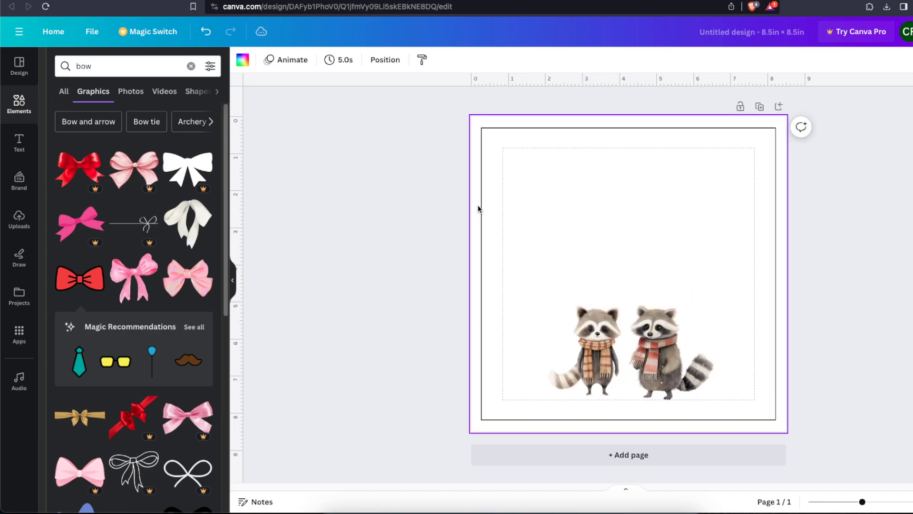
click(439, 249)
double_click(81, 70)
text(woods)
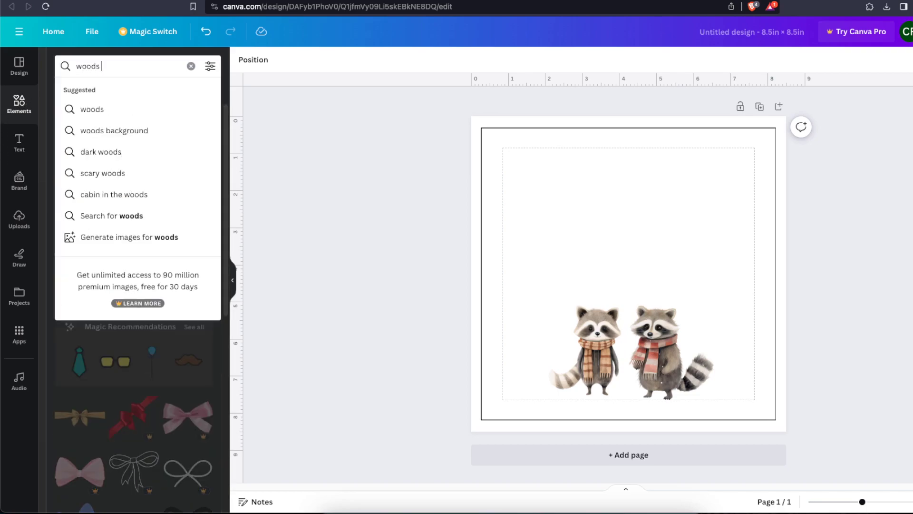
text( background)
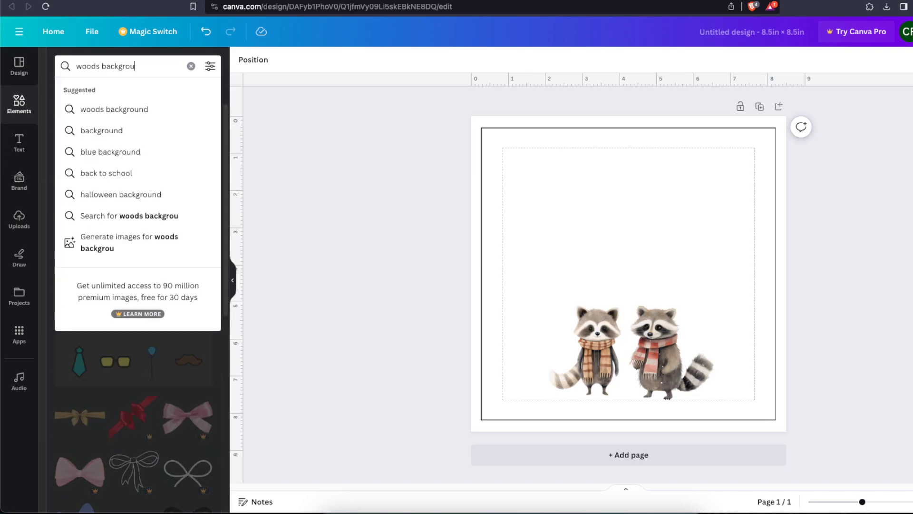
key(Return)
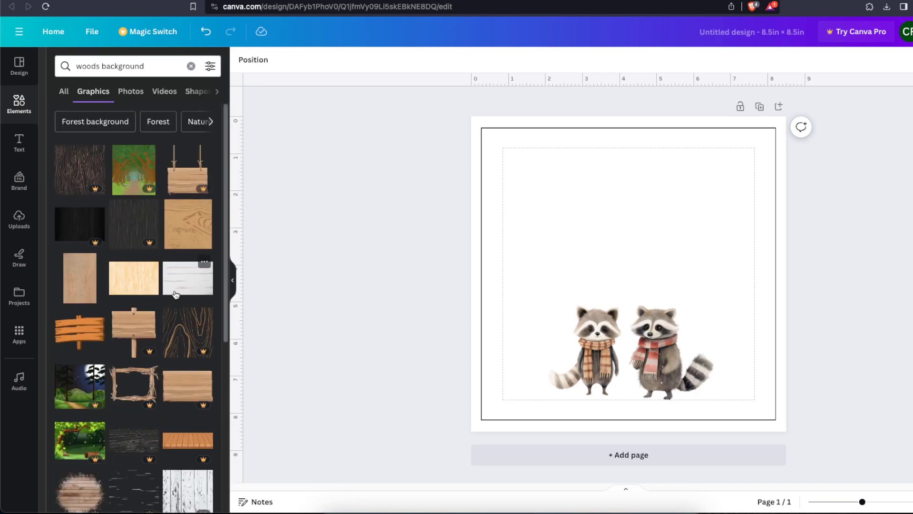
scroll(179, 294, down, 5)
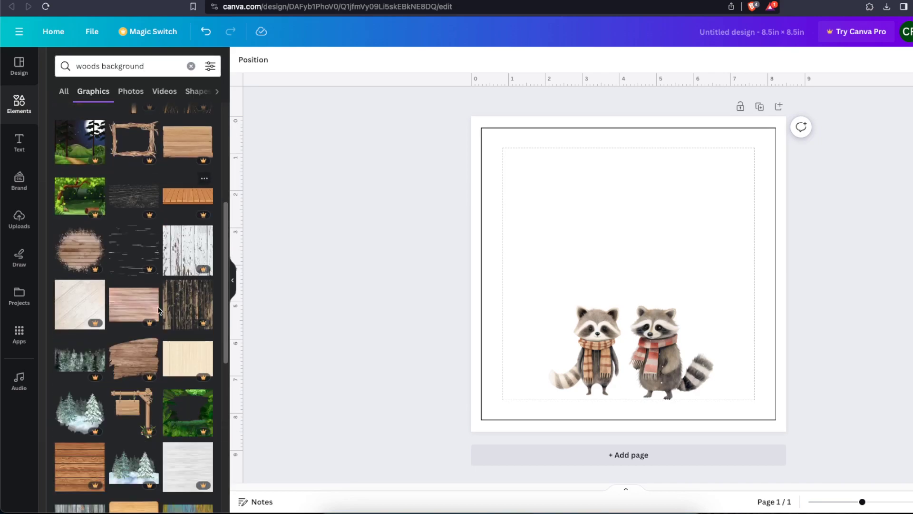
scroll(179, 294, down, 3)
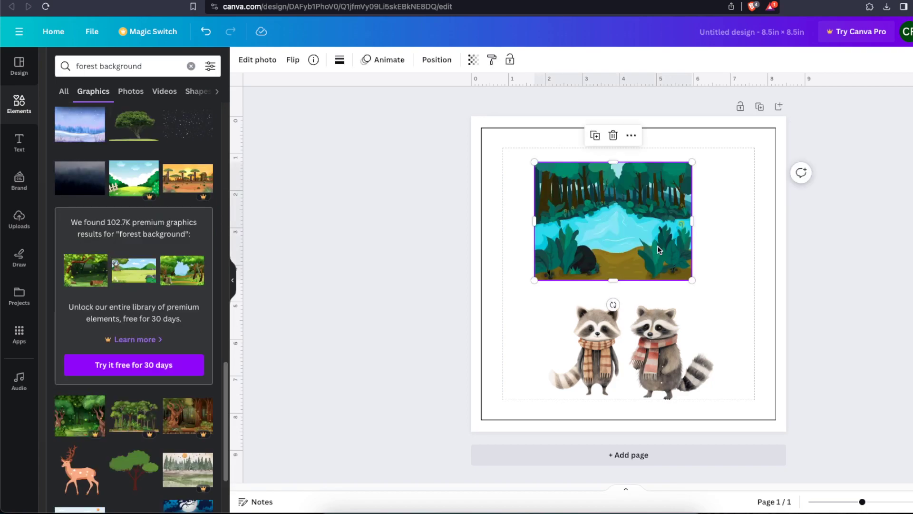
Enlarge the forest lake illustration to cover the whole page, centre it, and send it behind the raccoons
drag(607, 235, 542, 184)
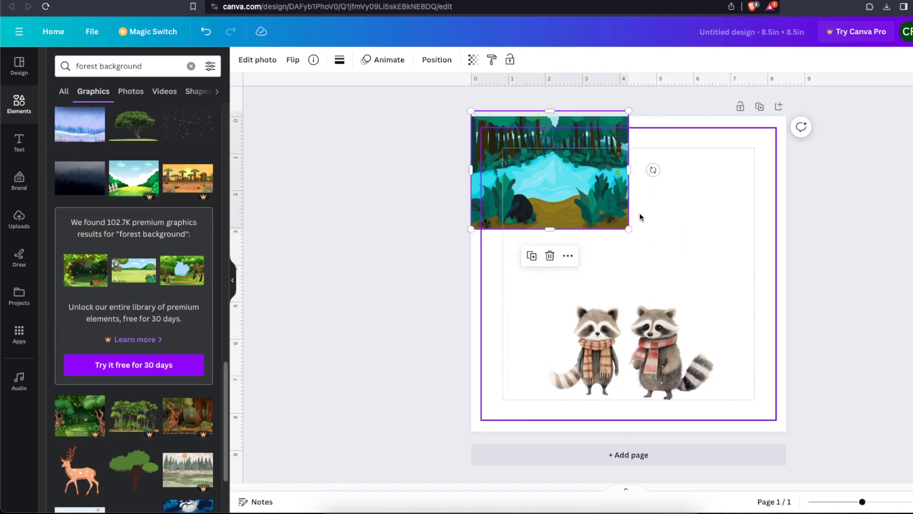
drag(629, 229, 880, 454)
drag(698, 357, 649, 357)
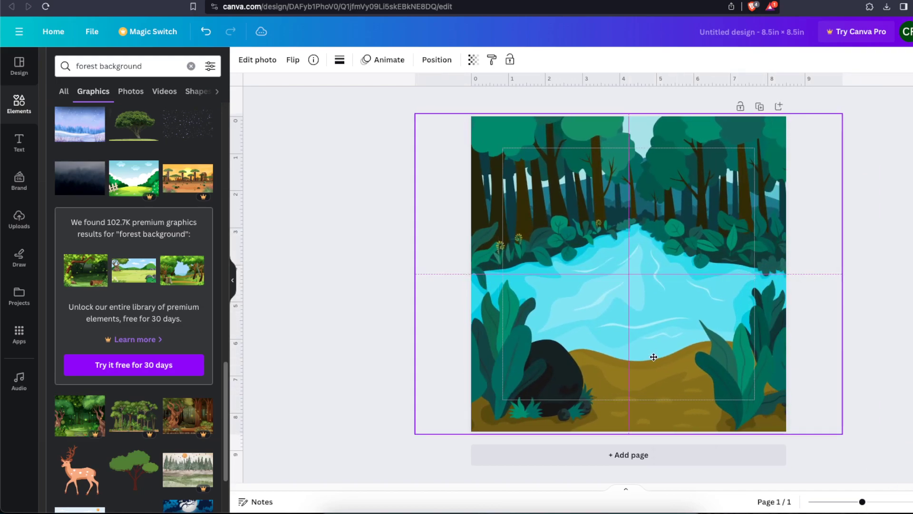
click(437, 59)
click(176, 113)
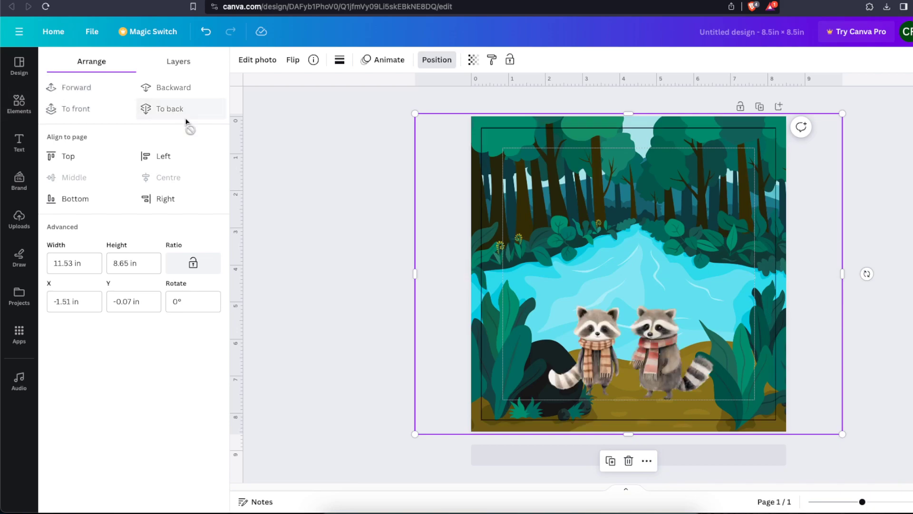
click(302, 177)
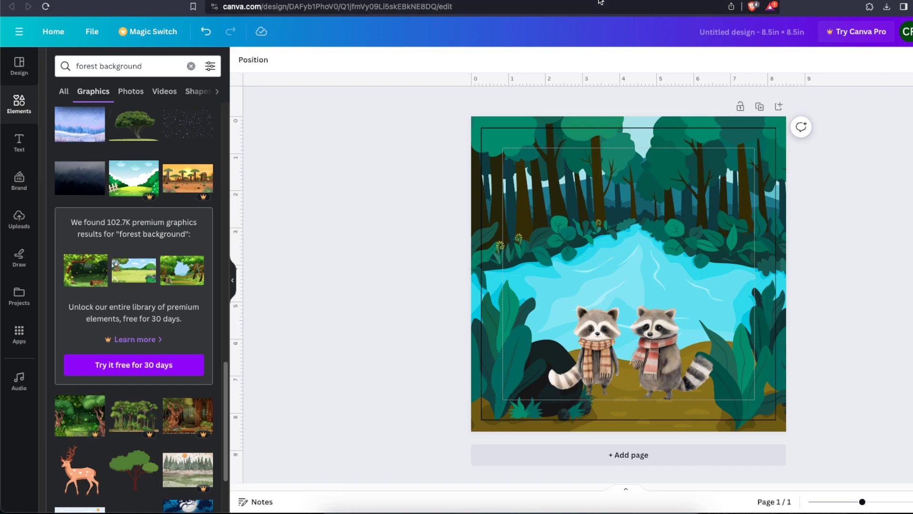
Check the Chapter 1 paragraph in ChatGPT, return to Canva, and paste it into a new heading text box on the page
key(ctrl+Tab)
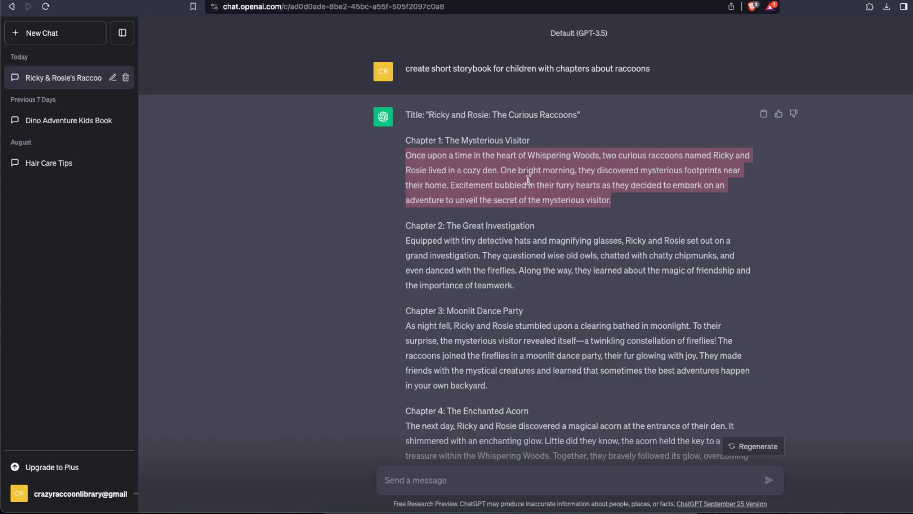
key(ctrl+shift+Tab)
click(607, 238)
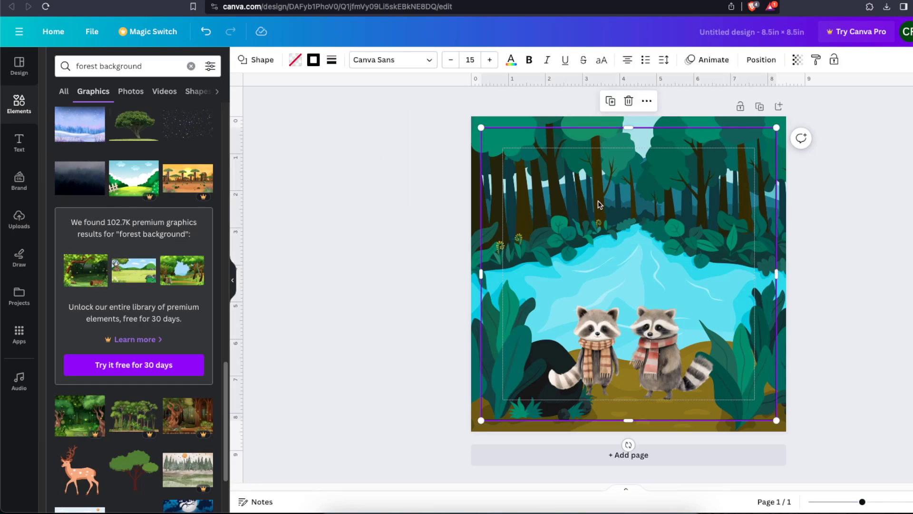
click(19, 142)
click(115, 192)
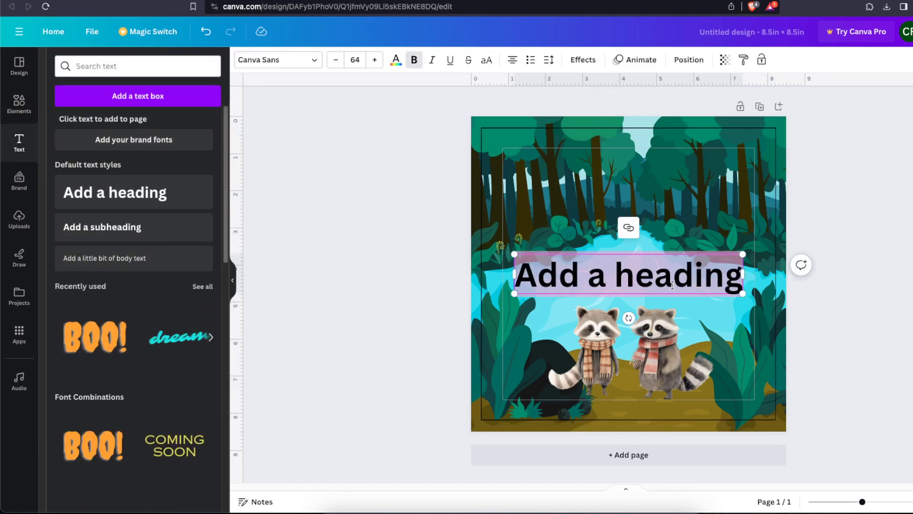
key(ctrl+v)
Set the font size of the Chapter 1 story text to 12
click(354, 57)
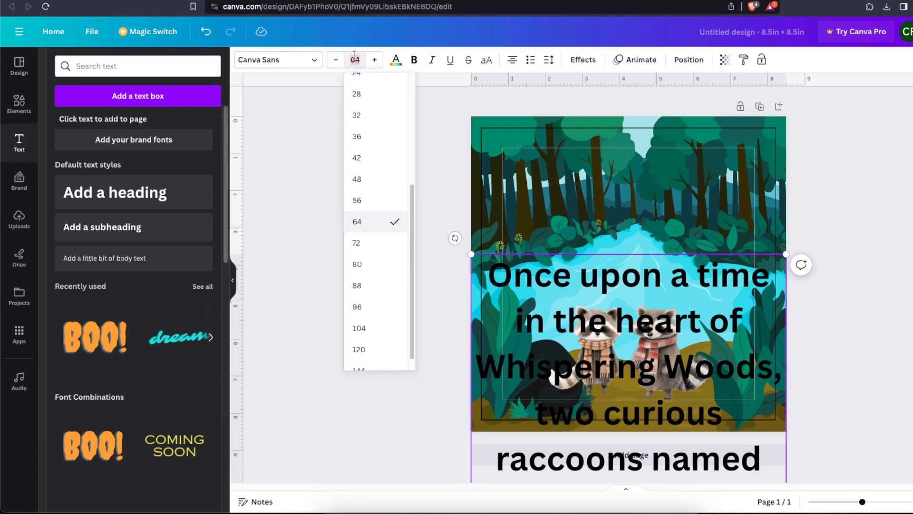
key(Return)
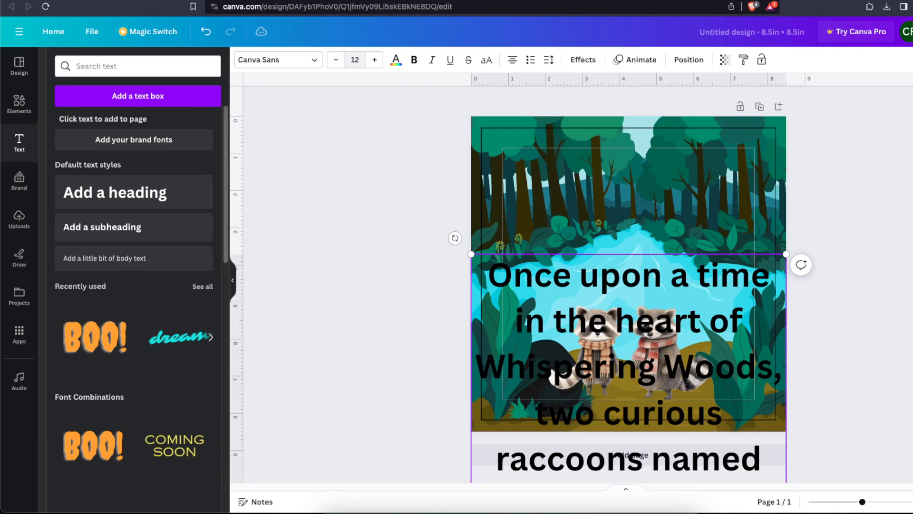
click(356, 58)
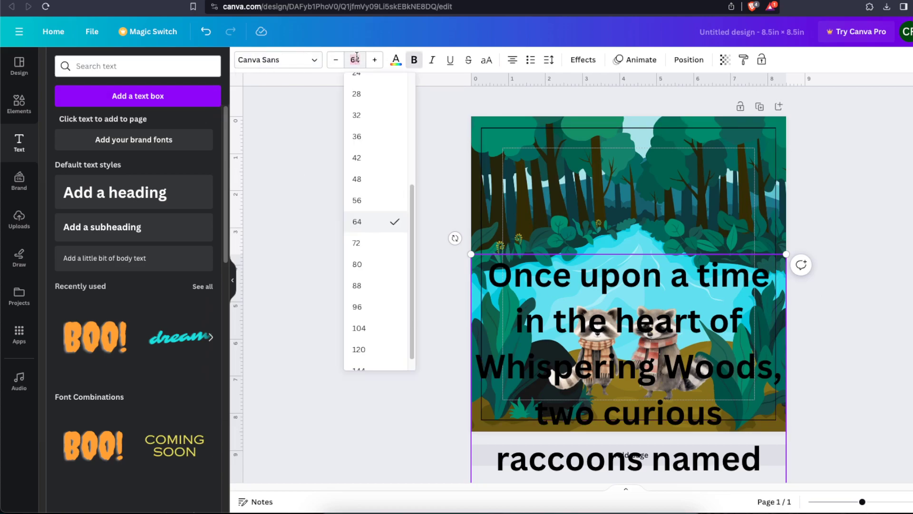
text(12)
key(Return)
Resize the story text box to fit within the page margins and move it over the trees above the lake
drag(784, 276, 755, 215)
click(771, 224)
drag(692, 224, 696, 193)
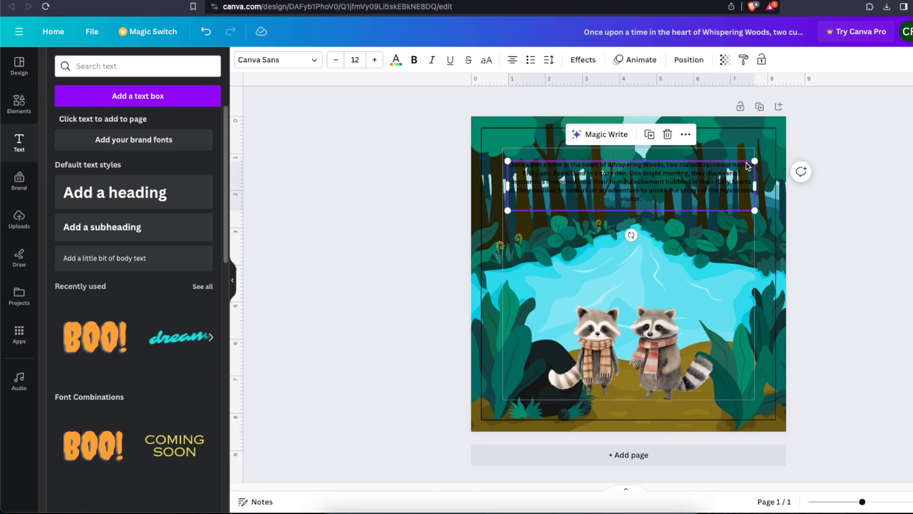
drag(756, 181, 723, 182)
click(785, 204)
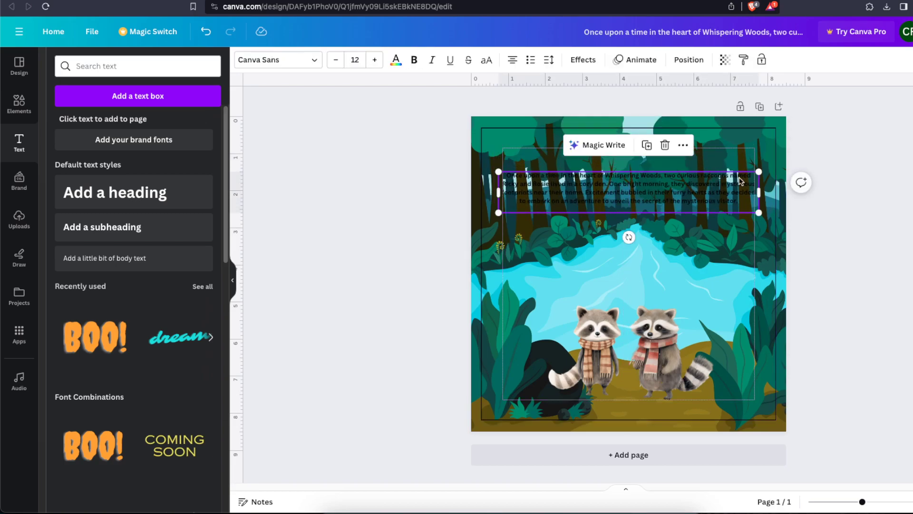
Colour the Chapter 1 story text white and change its font to Marykate
click(395, 60)
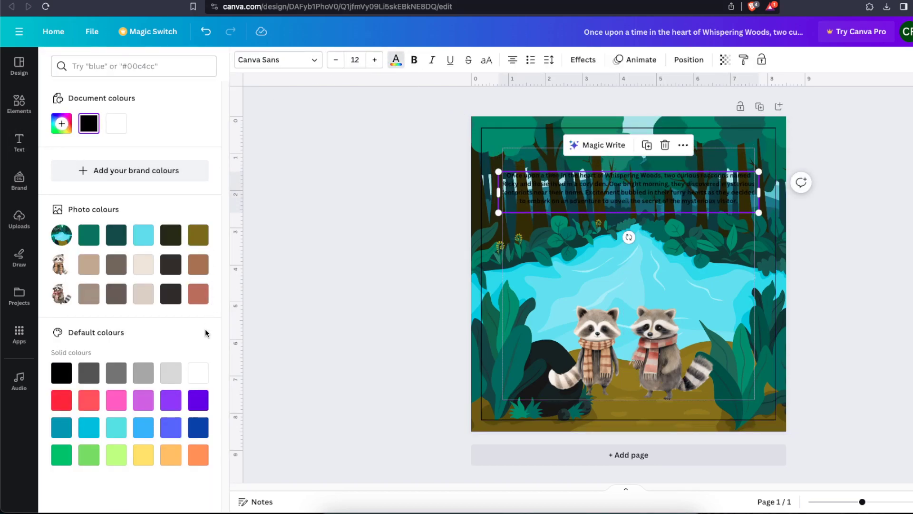
click(198, 372)
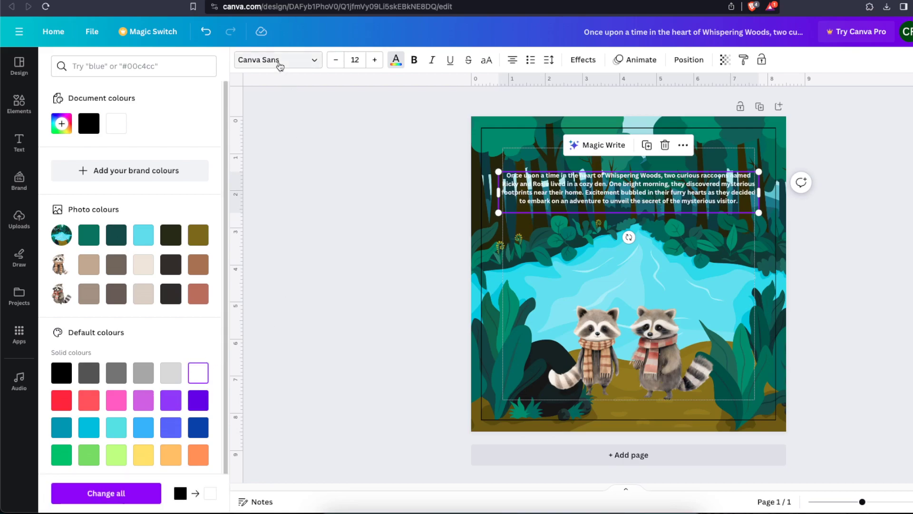
click(279, 65)
click(122, 224)
click(132, 248)
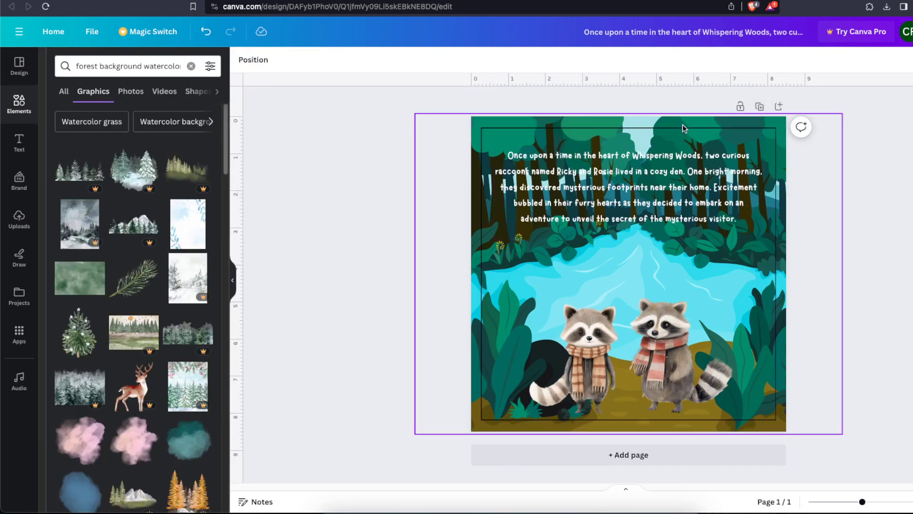
Duplicate the finished page and delete the thin black border frame from both pages
click(760, 107)
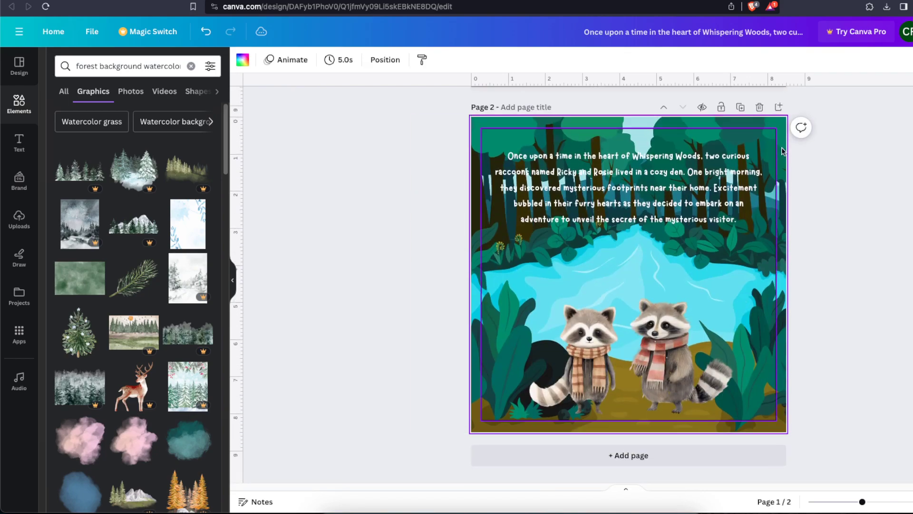
click(773, 203)
click(850, 233)
scroll(850, 235, down, 7)
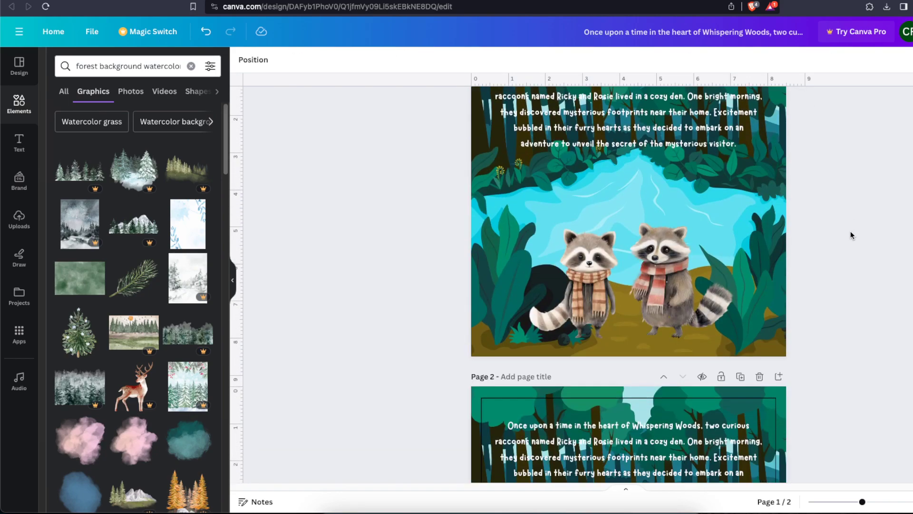
click(773, 324)
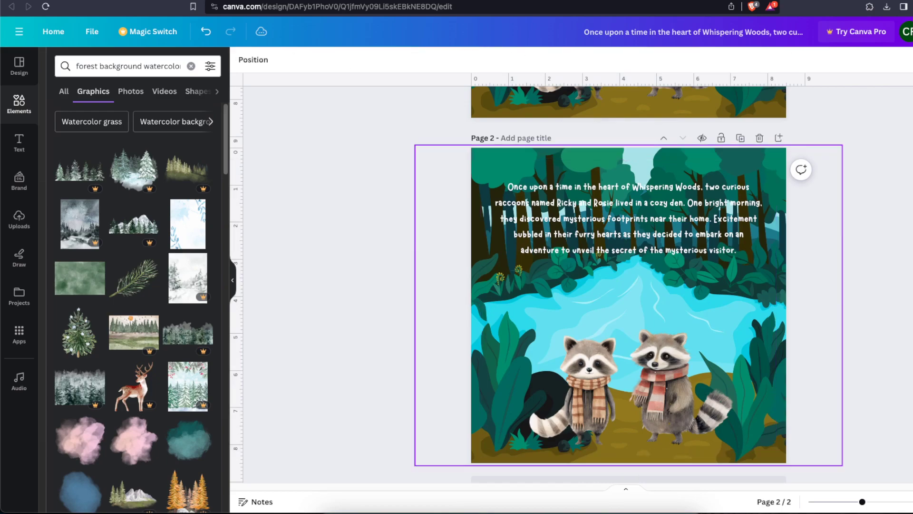
click(806, 310)
scroll(761, 310, down, 1)
Delete the forest lake background from page 2, keeping the raccoons and the text box
click(689, 349)
click(617, 194)
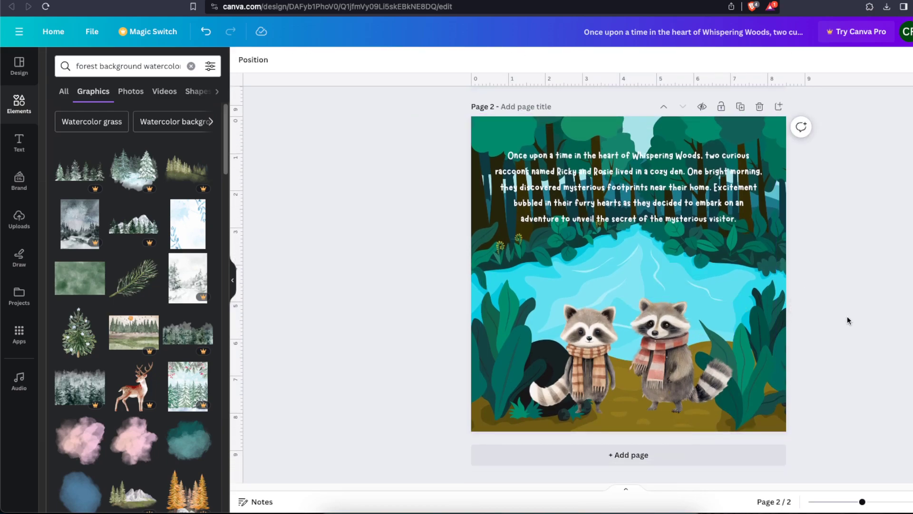
click(617, 194)
key(Delete)
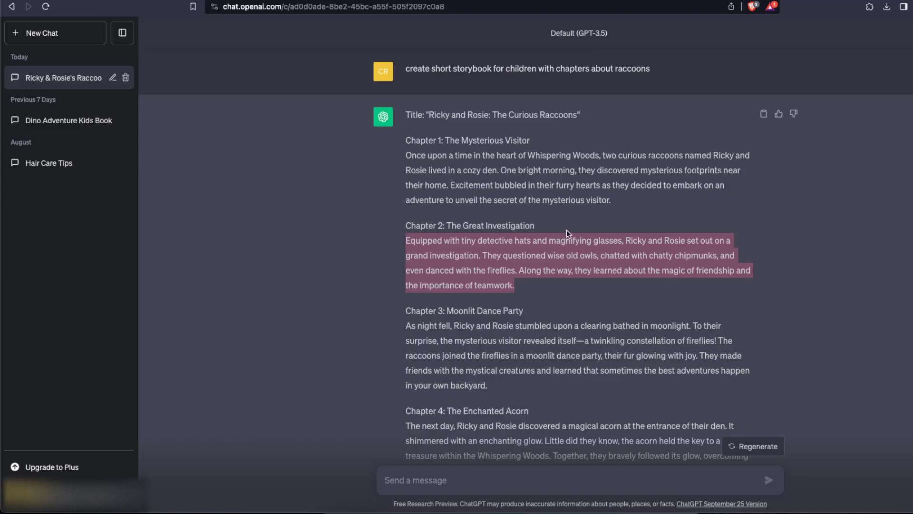
Copy the Chapter 2 paragraph from ChatGPT and paste it over the story text on page 2 in Canva
click(498, 244)
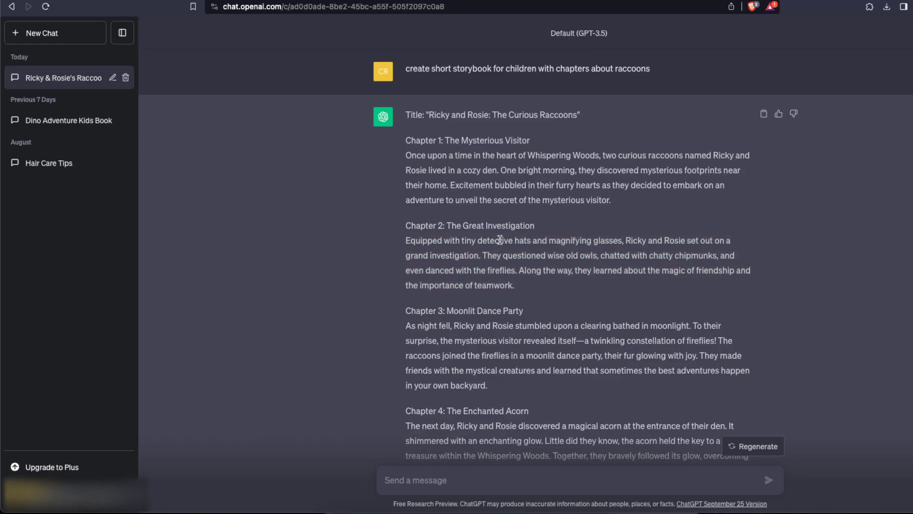
drag(477, 239, 530, 240)
mouse_move(516, 285)
mouse_down()
mouse_move(523, 288)
mouse_move(408, 242)
mouse_move(524, 282)
mouse_up()
key(super+c)
click(408, 243)
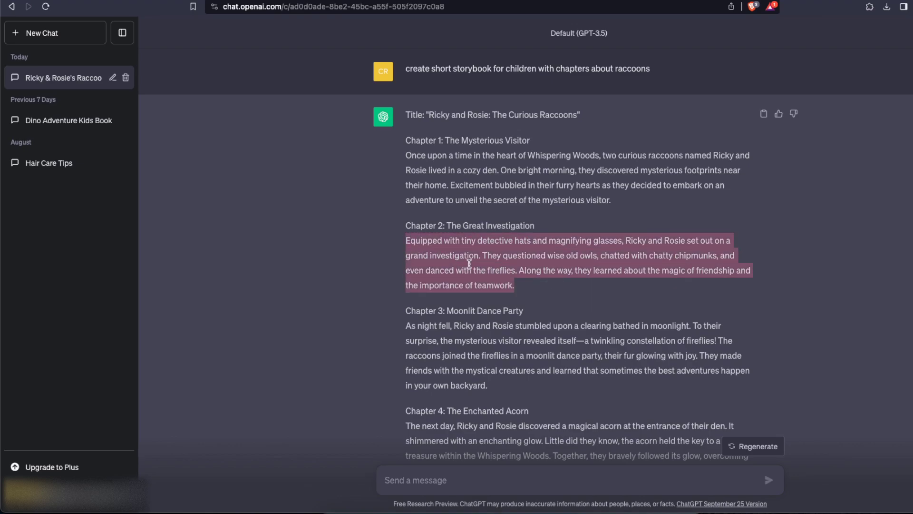
key(ctrl+Tab)
double_click(584, 200)
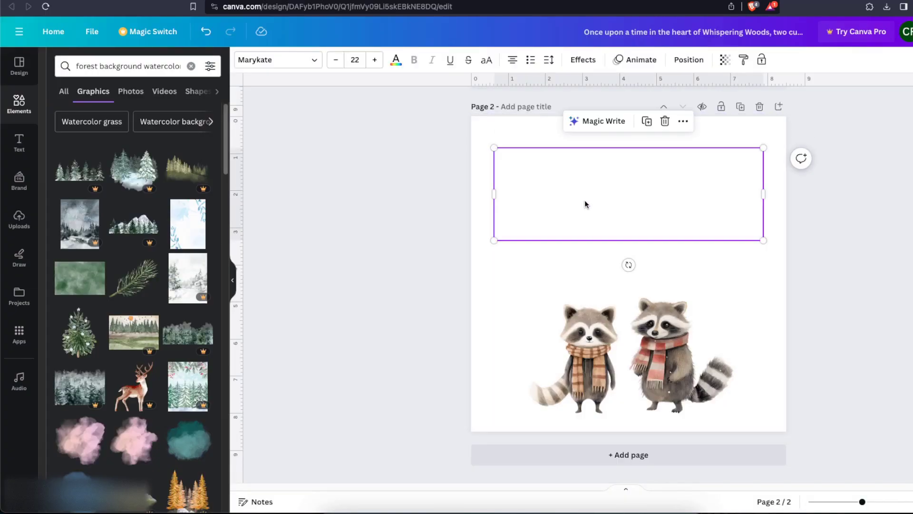
key(super+v)
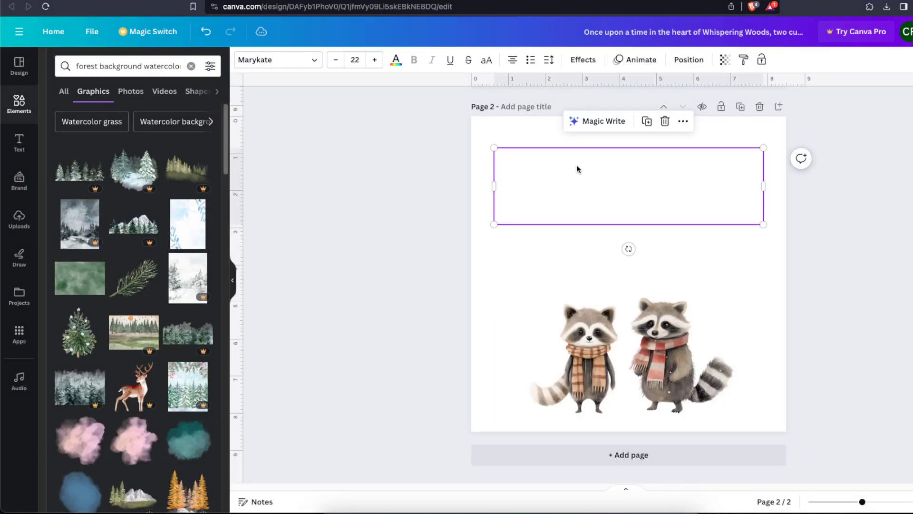
Recolour the page 2 story text with the light brown from the orange-scarf raccoon's photo colours
click(396, 60)
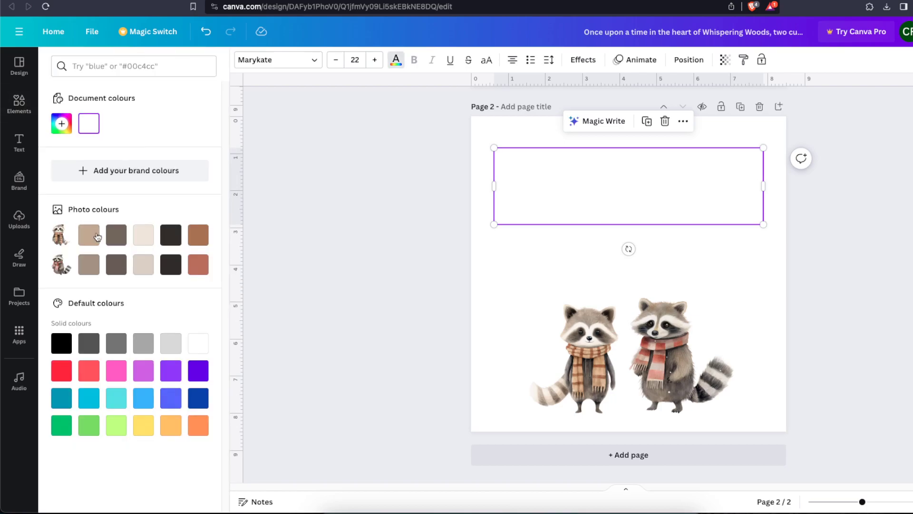
click(90, 234)
click(317, 231)
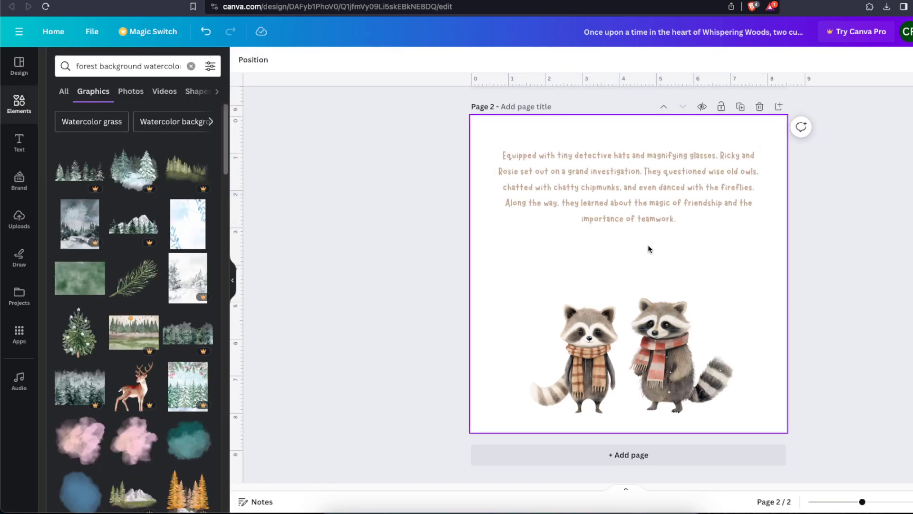
Search the graphics for "detective hat"
triple_click(103, 67)
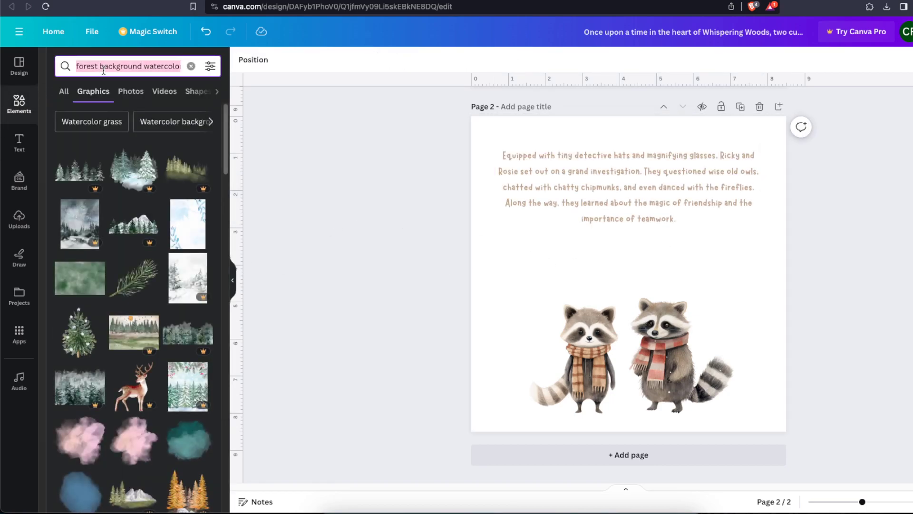
text(detective)
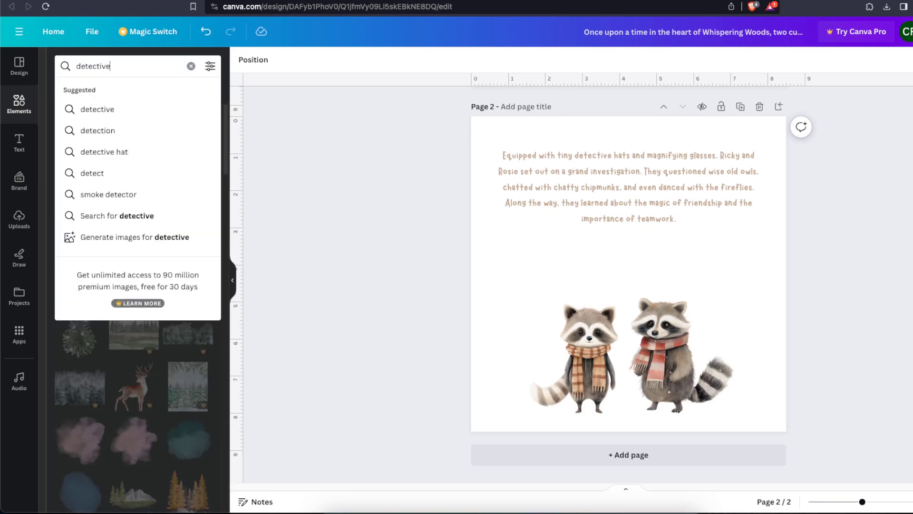
text( hat)
key(Return)
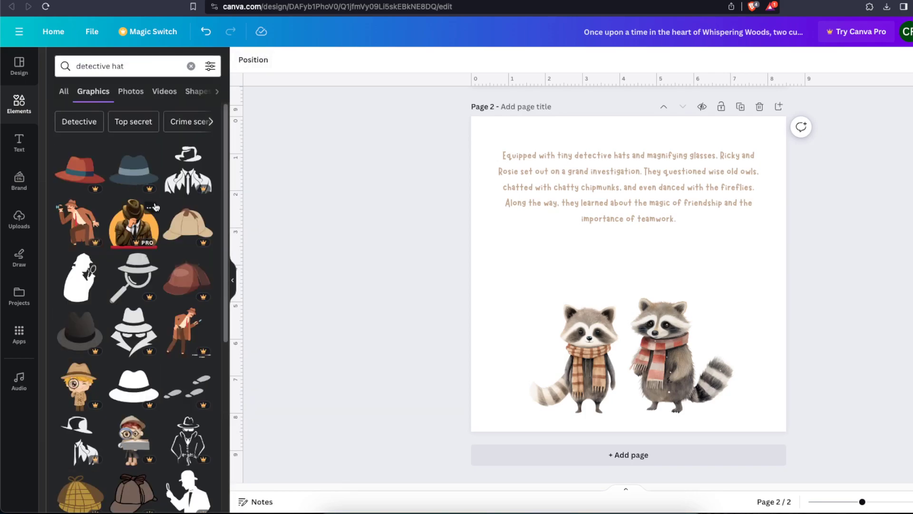
Search the graphics for "hat" and place the light tan hat with the dark band, scaled down and tilted, on the red-scarf raccoon's head
scroll(192, 309, down, 3)
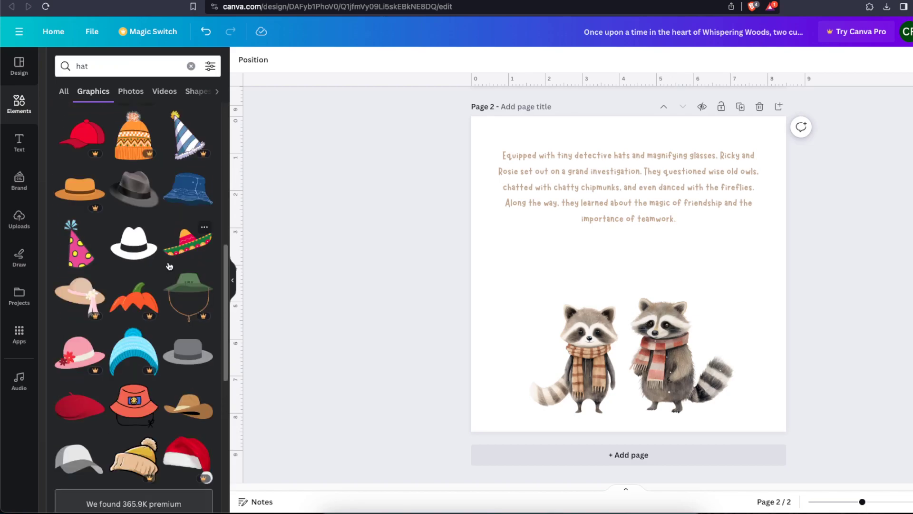
scroll(148, 269, up, 8)
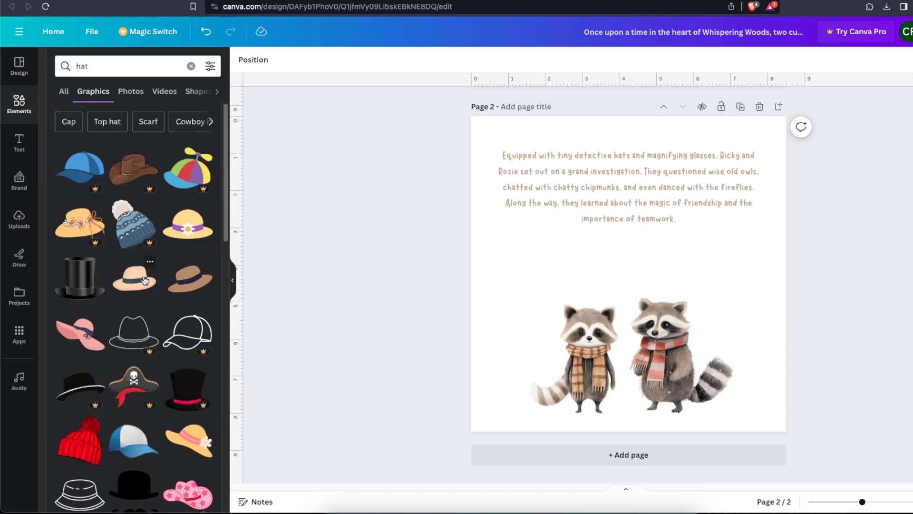
click(146, 280)
drag(565, 243, 693, 316)
drag(652, 339, 643, 336)
click(622, 285)
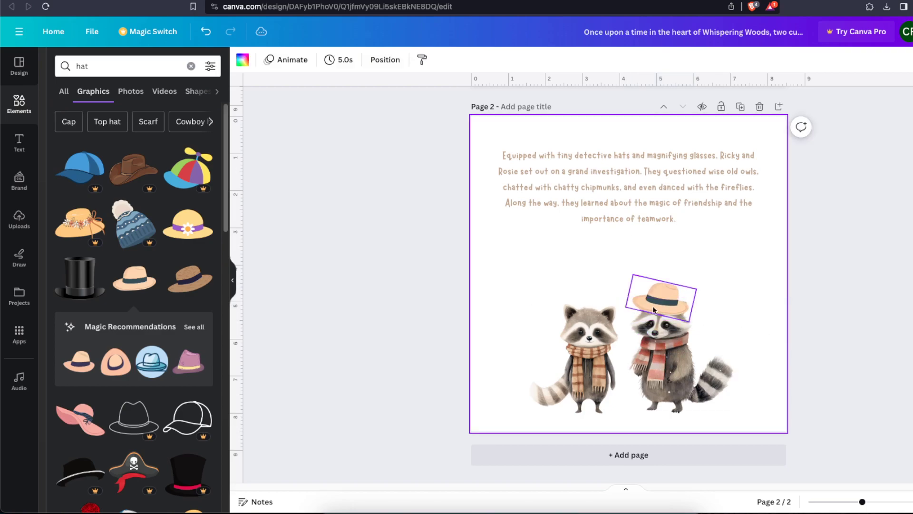
Add the pink-purple hat with the yellow band from the recommended hats and fit it on the orange-scarf raccoon's head
scroll(127, 258, down, 2)
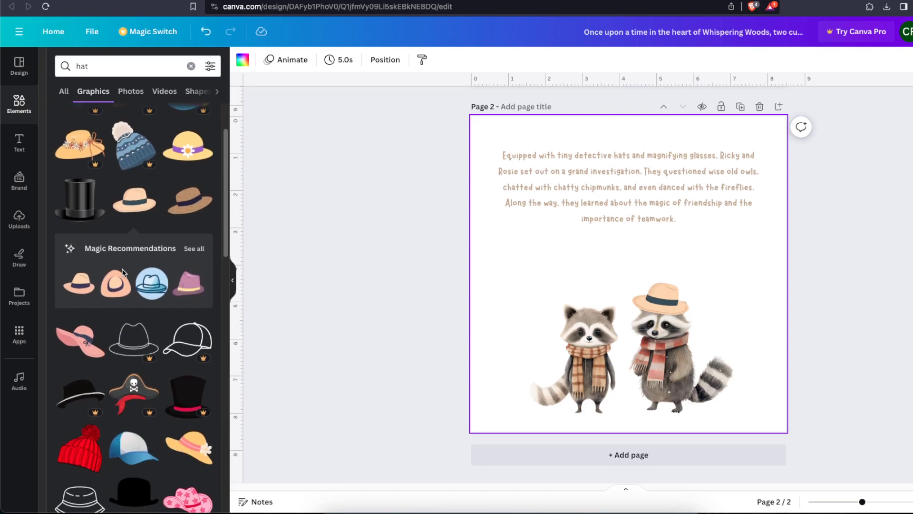
click(190, 285)
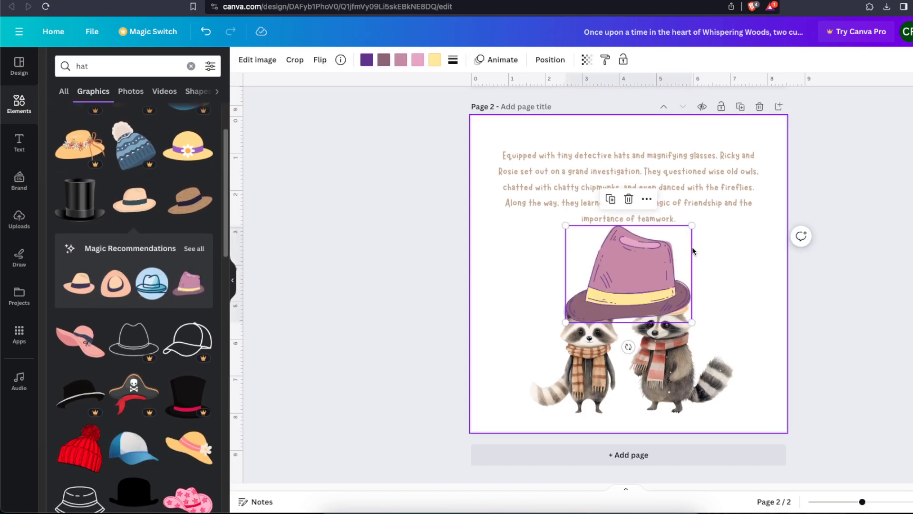
drag(691, 227, 587, 297)
click(594, 370)
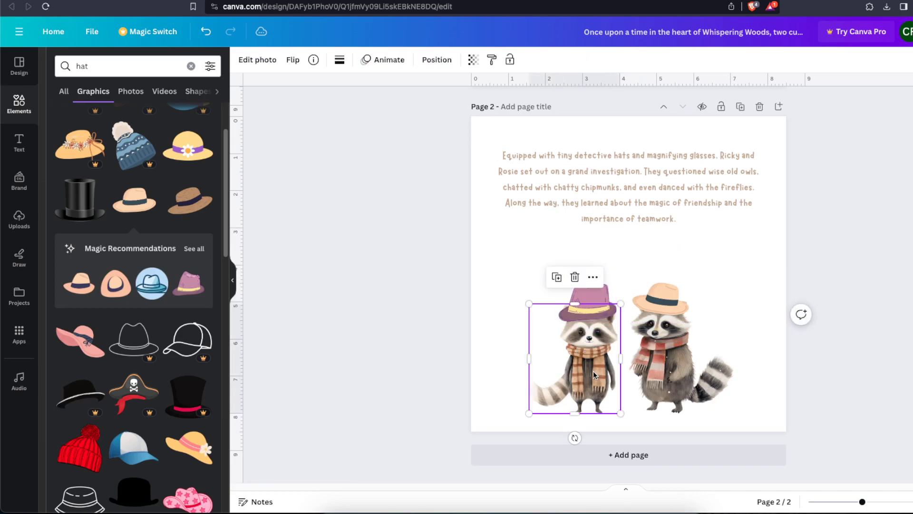
Recolour the dark purple part of the orange-scarf raccoon's hat with the muted mauve from the document colours
click(593, 301)
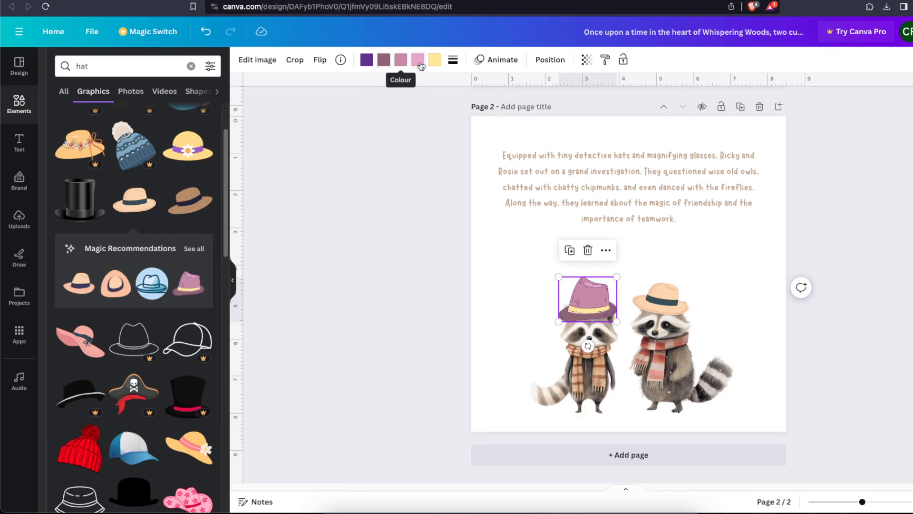
click(365, 60)
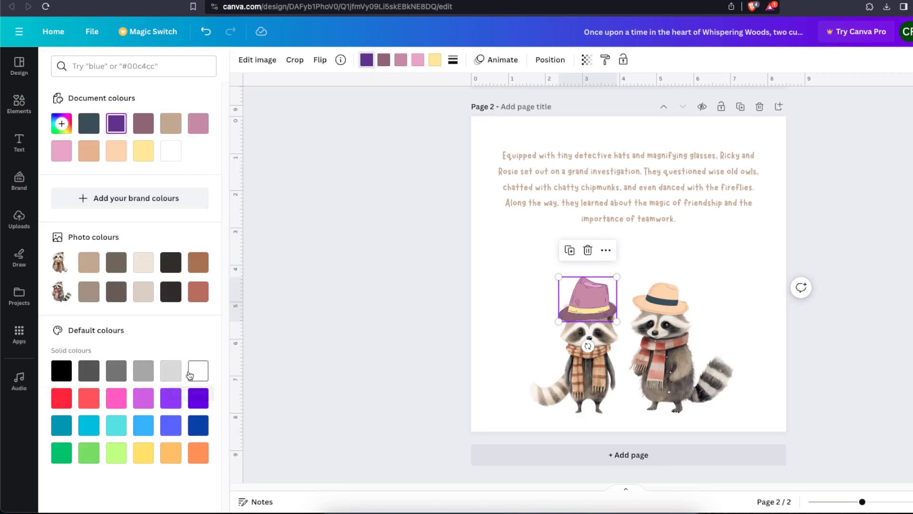
click(116, 151)
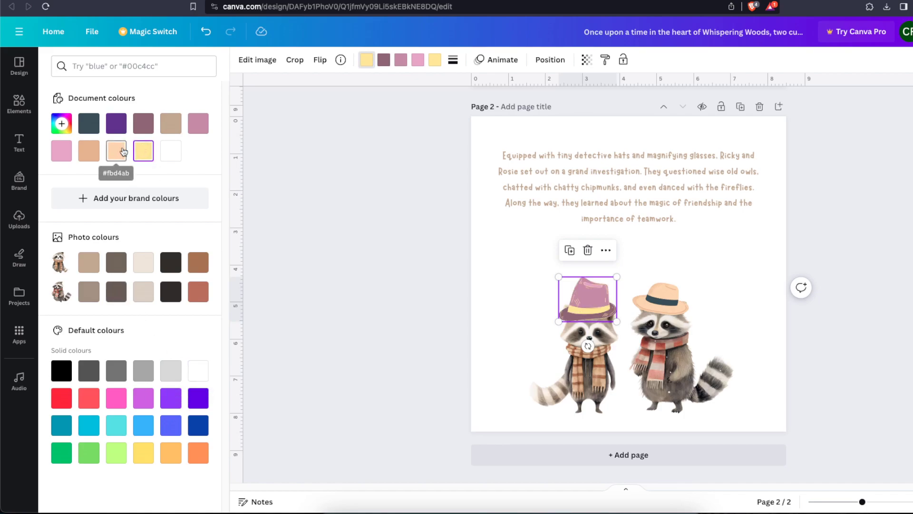
click(69, 368)
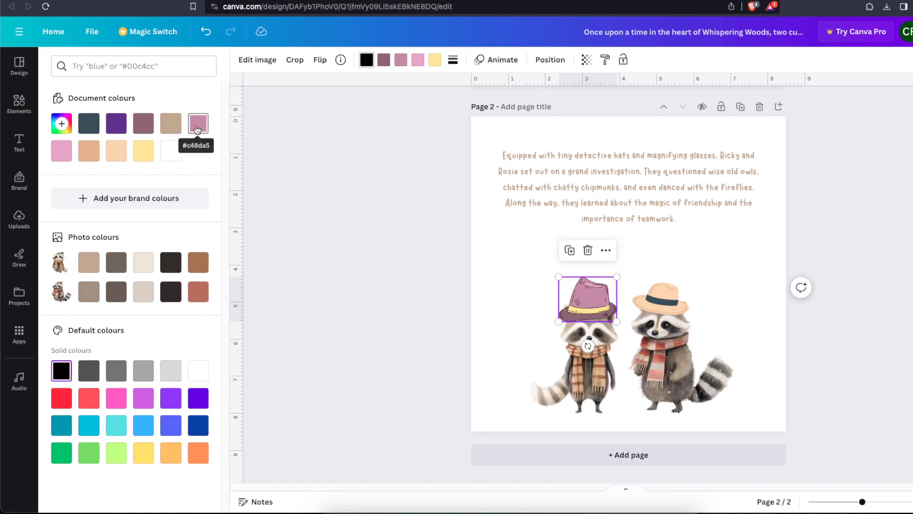
click(143, 123)
click(351, 288)
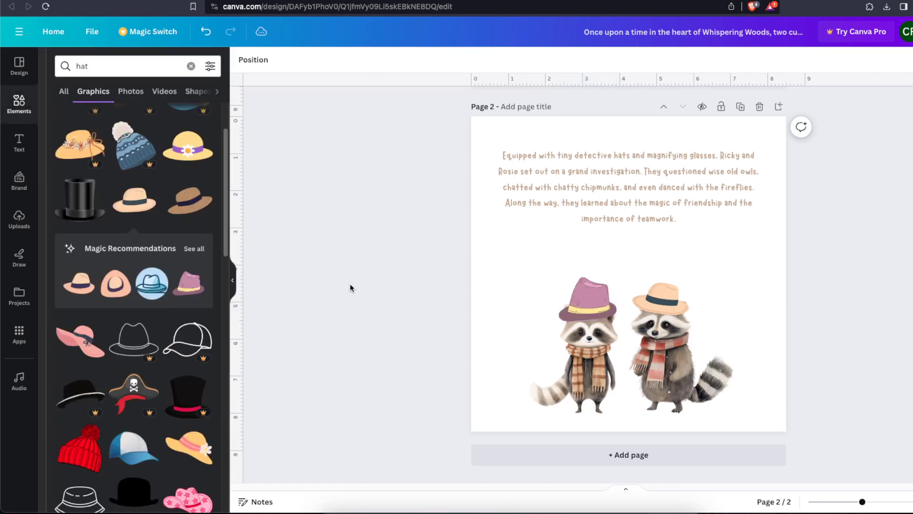
click(529, 310)
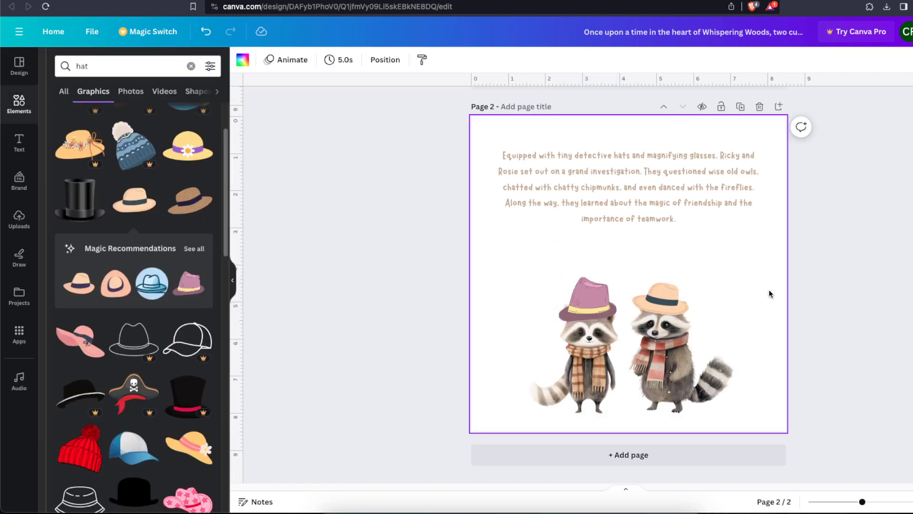
Search the graphics for "firefly background"
double_click(84, 66)
text(firep)
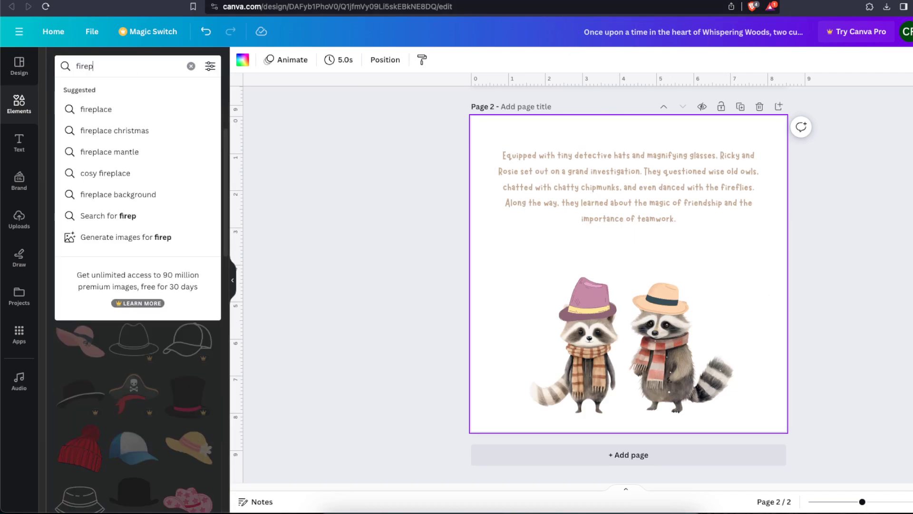
key(BackSpace)
text(fly background)
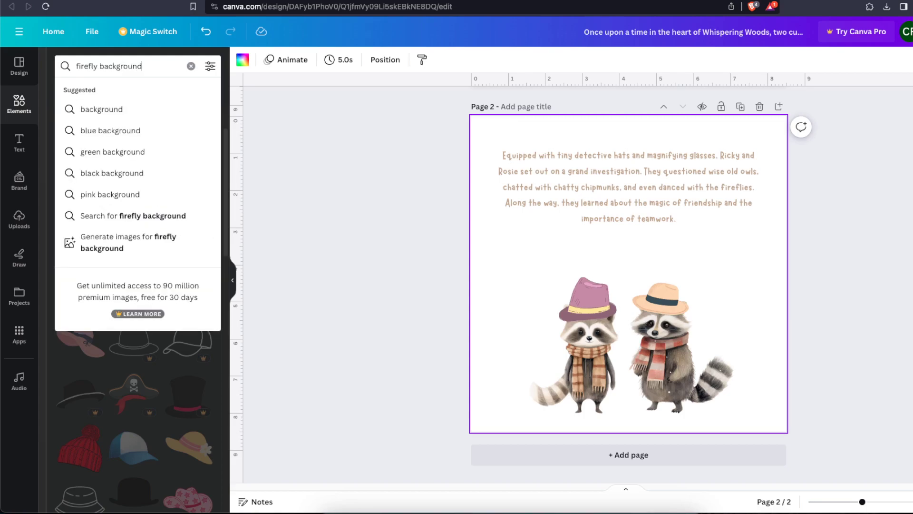
key(Return)
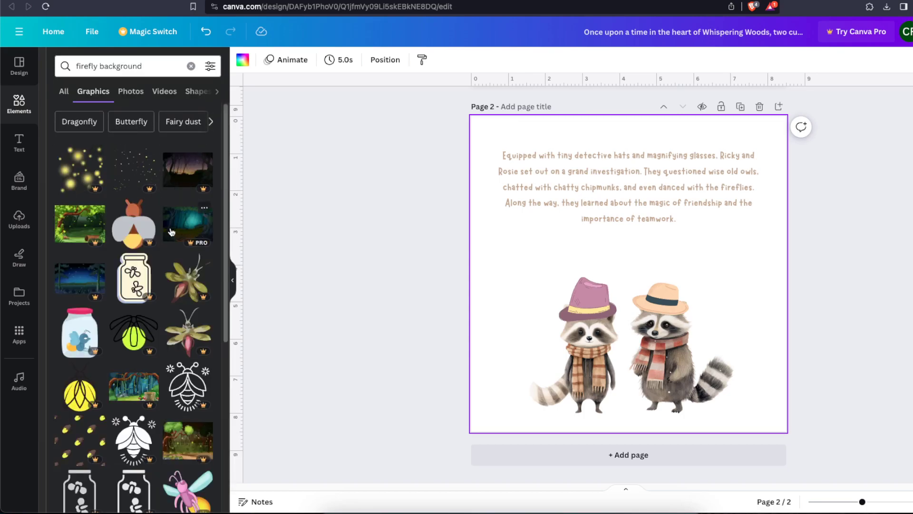
Try the teal night forest graphic as the page 2 background, enlarged to cover the page and sent behind the raccoons and text
click(202, 231)
drag(629, 275, 589, 199)
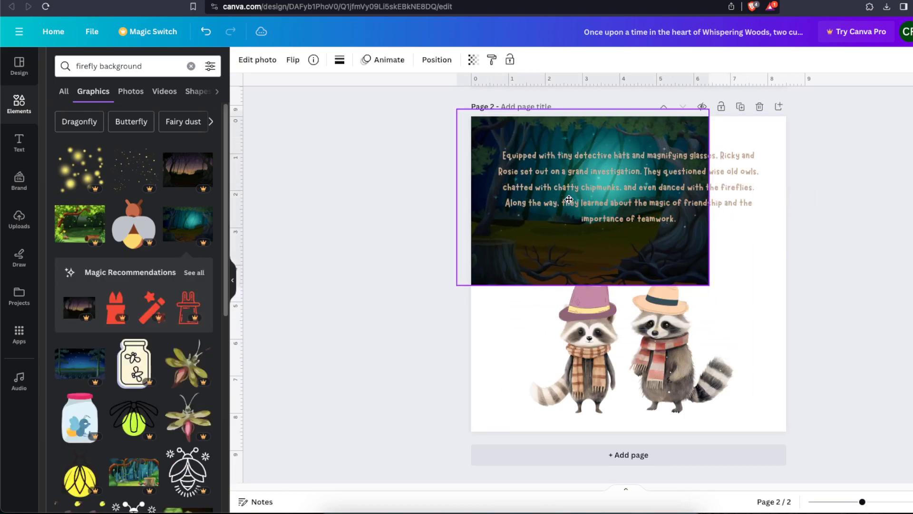
drag(709, 285, 896, 489)
drag(770, 366, 711, 361)
click(418, 65)
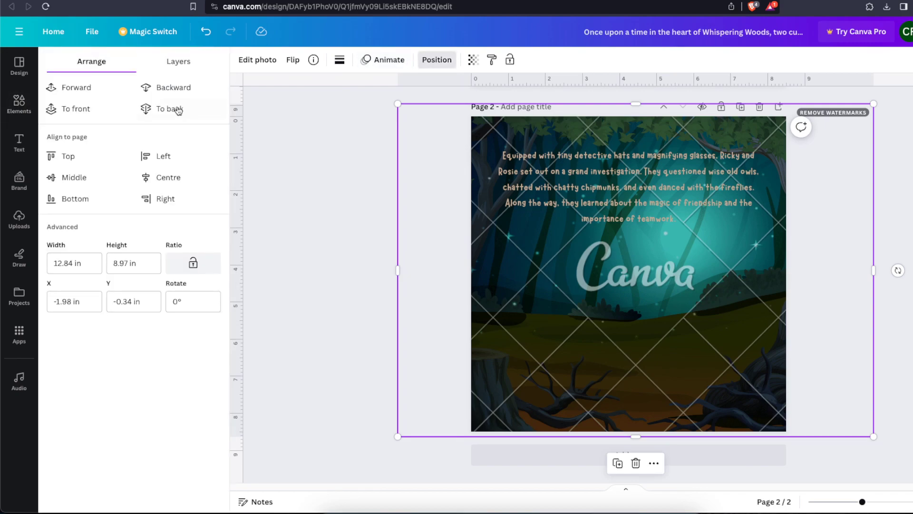
click(167, 109)
click(437, 59)
click(293, 192)
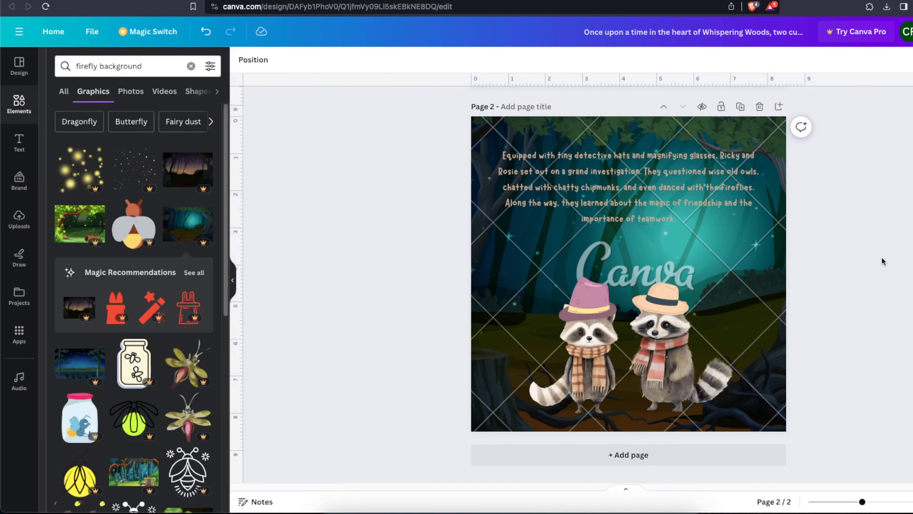
click(777, 257)
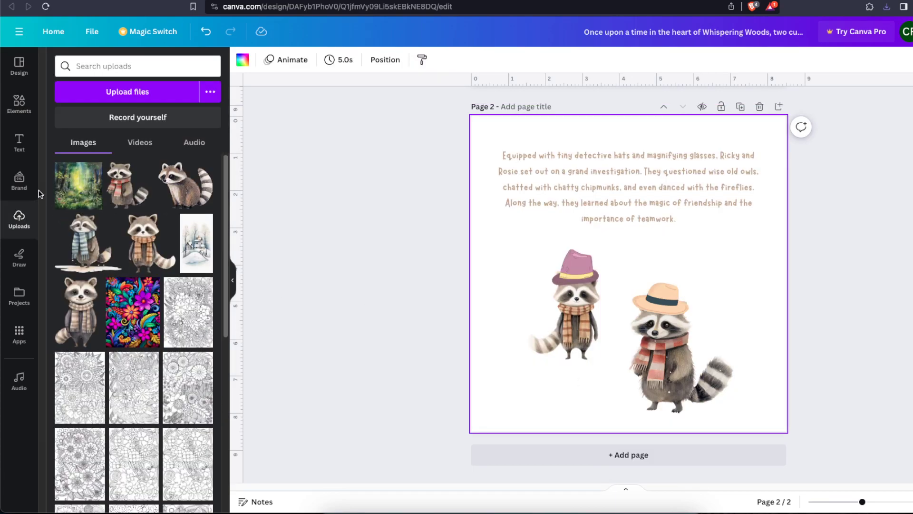
Add the uploaded sunlit forest painting to page 2, enlarge it to cover the whole page and send it to the back
click(78, 185)
drag(629, 281, 588, 241)
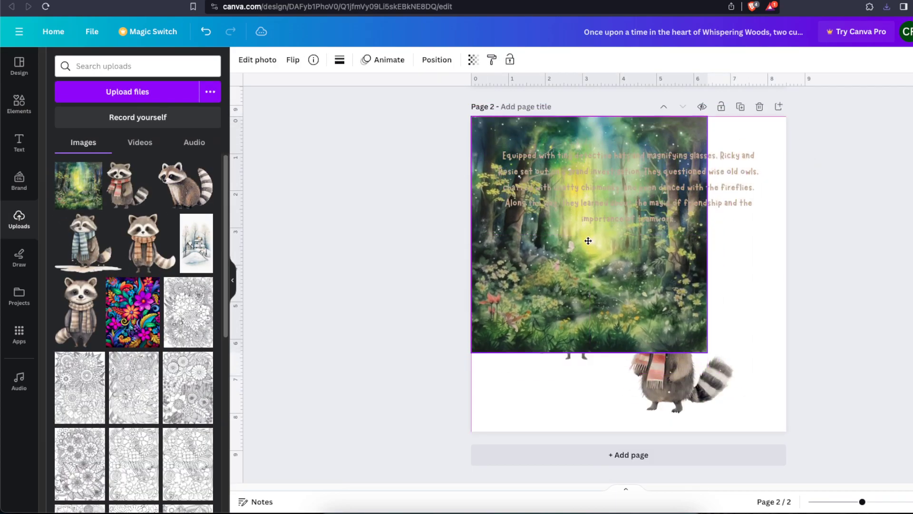
drag(708, 352, 795, 441)
drag(776, 411, 771, 406)
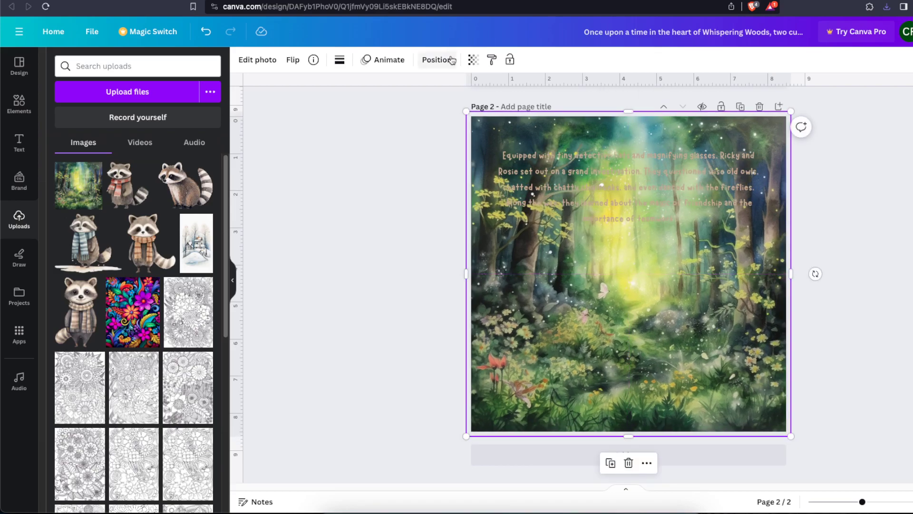
click(452, 59)
click(164, 106)
Recolour the page 2 story text white
click(615, 185)
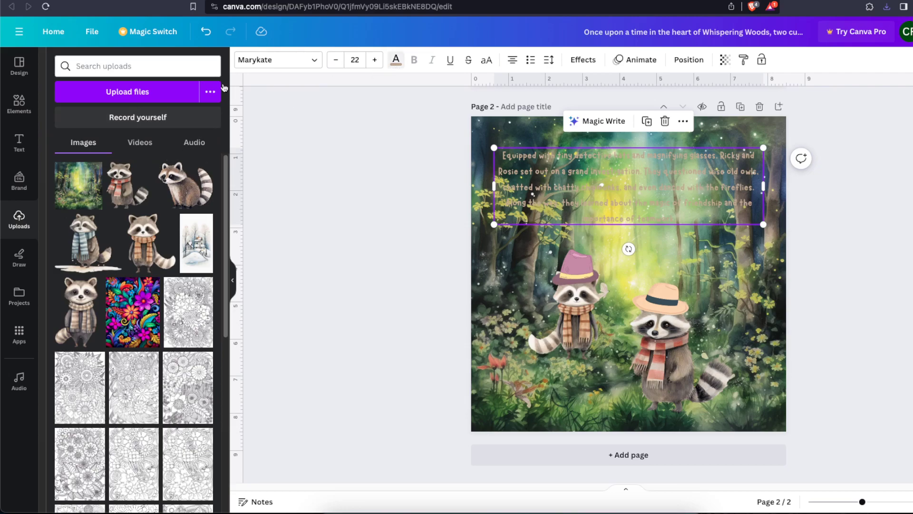
click(143, 151)
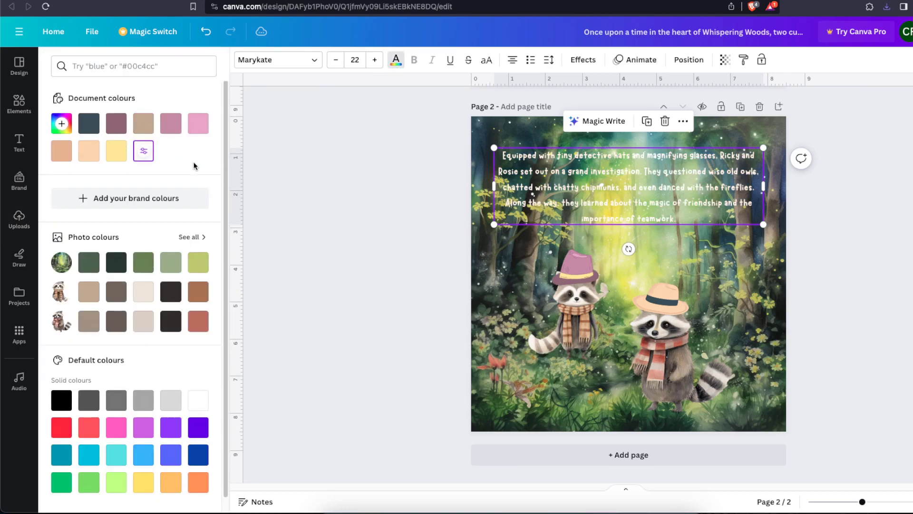
click(346, 190)
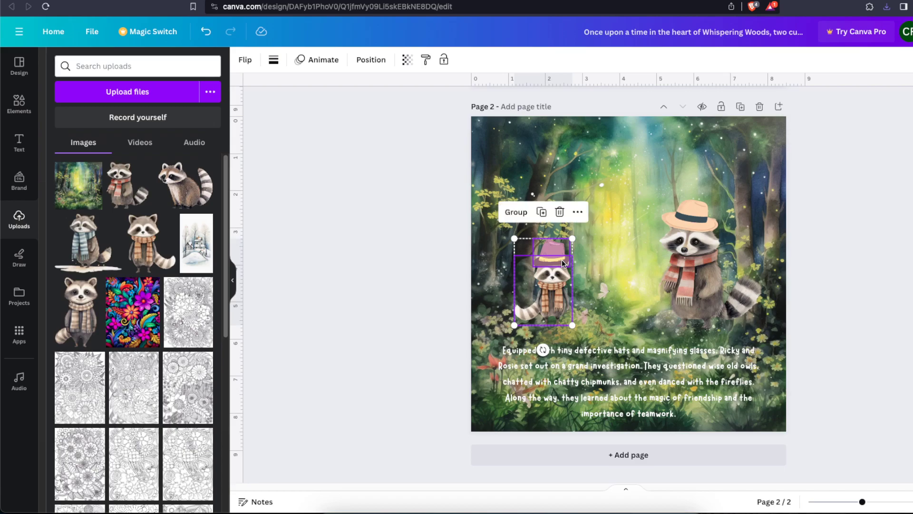
Shrink the red-scarf raccoon together with its hat and place the pair just above the story text on page 2
click(823, 369)
click(705, 289)
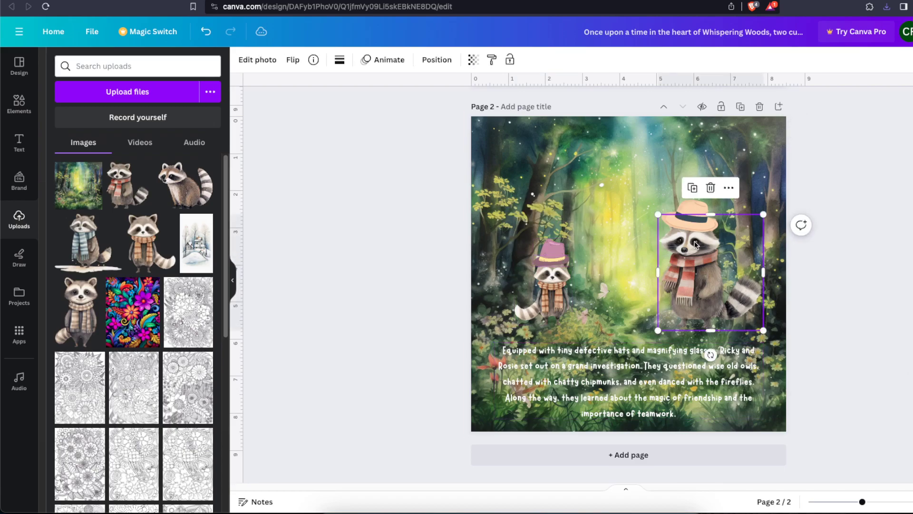
shift+click(694, 211)
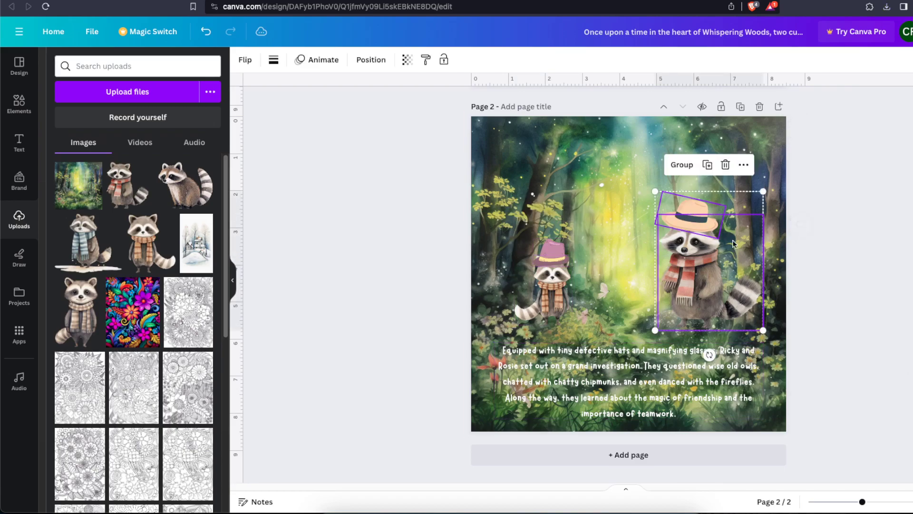
drag(760, 193, 742, 227)
drag(709, 266, 714, 277)
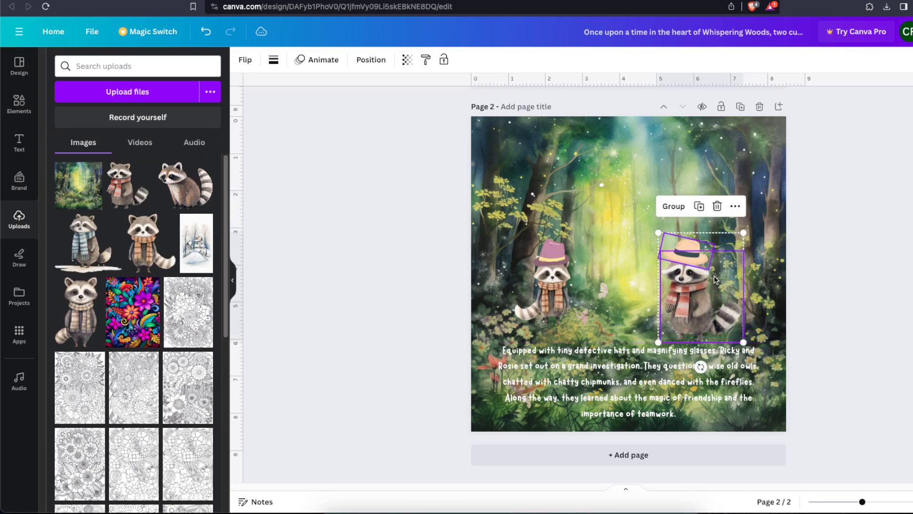
click(911, 291)
click(759, 388)
click(846, 369)
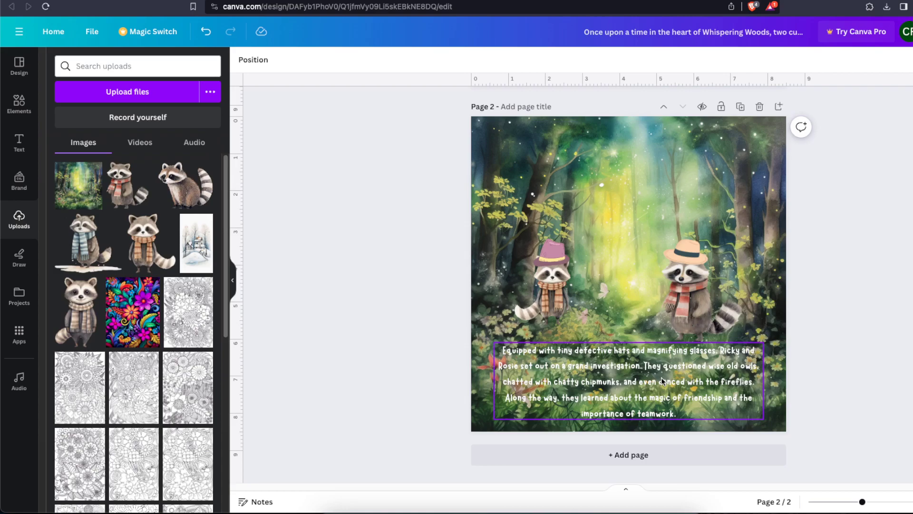
Compare the finished page 1 and page 2 for background style, raccoon placement and text readability
scroll(662, 375, up, 7)
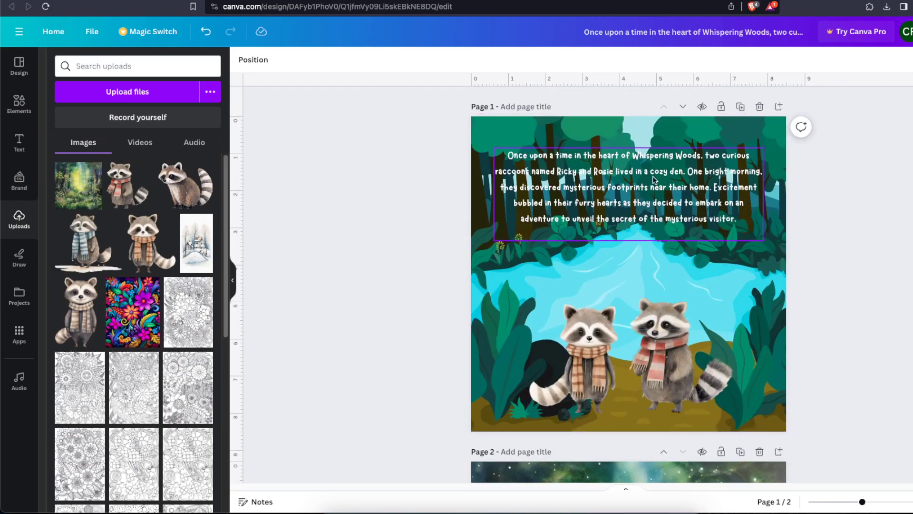
scroll(804, 344, down, 7)
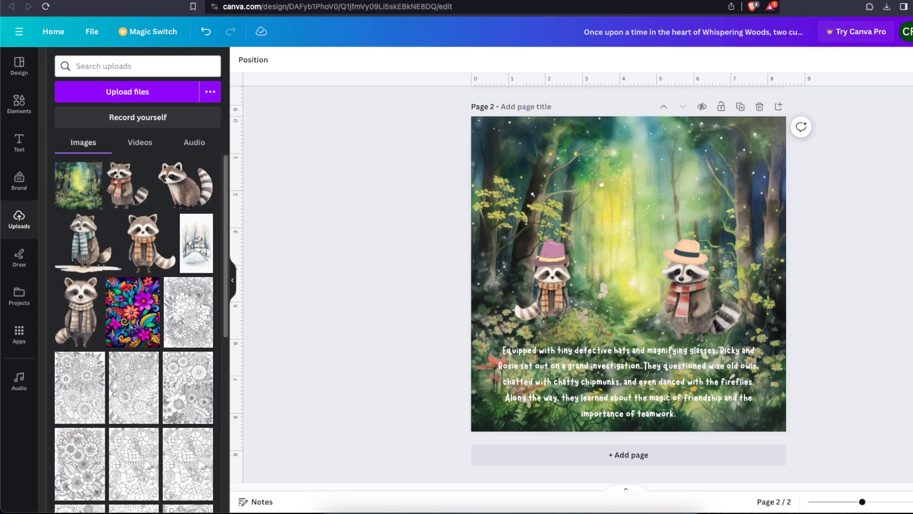
scroll(861, 284, up, 7)
scroll(816, 244, down, 7)
click(716, 161)
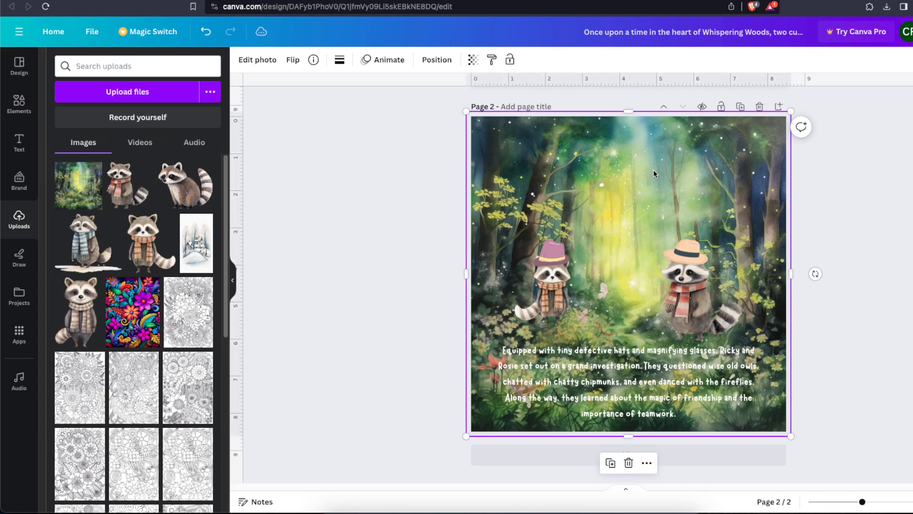
double_click(612, 192)
click(855, 190)
scroll(712, 240, up, 7)
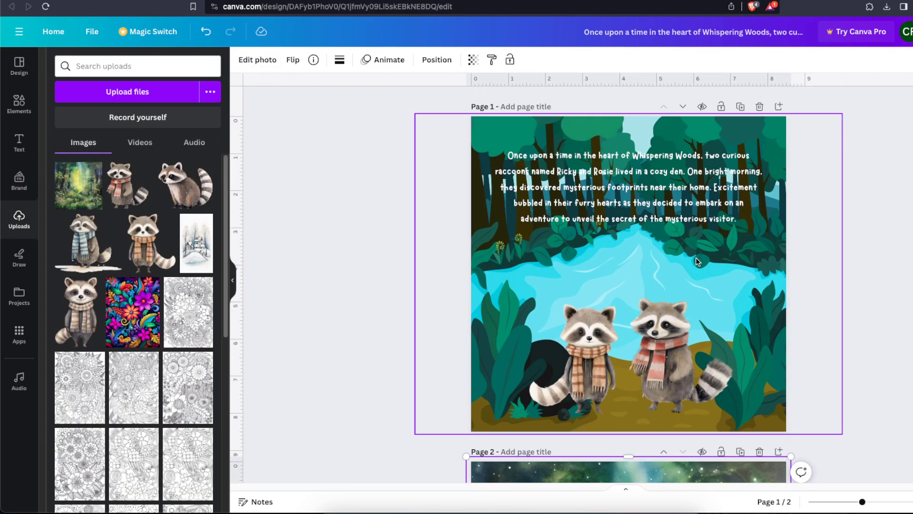
scroll(772, 332, down, 6)
scroll(772, 332, down, 2)
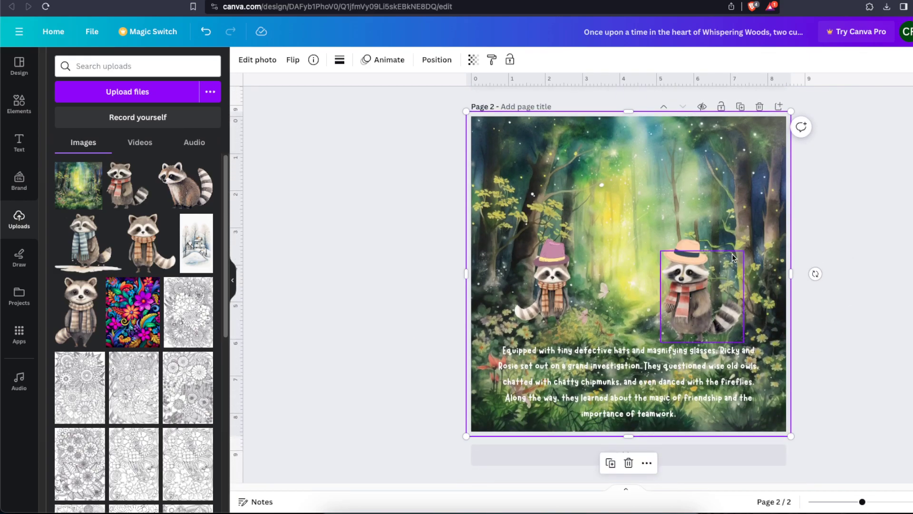
scroll(852, 205, up, 8)
scroll(852, 207, down, 8)
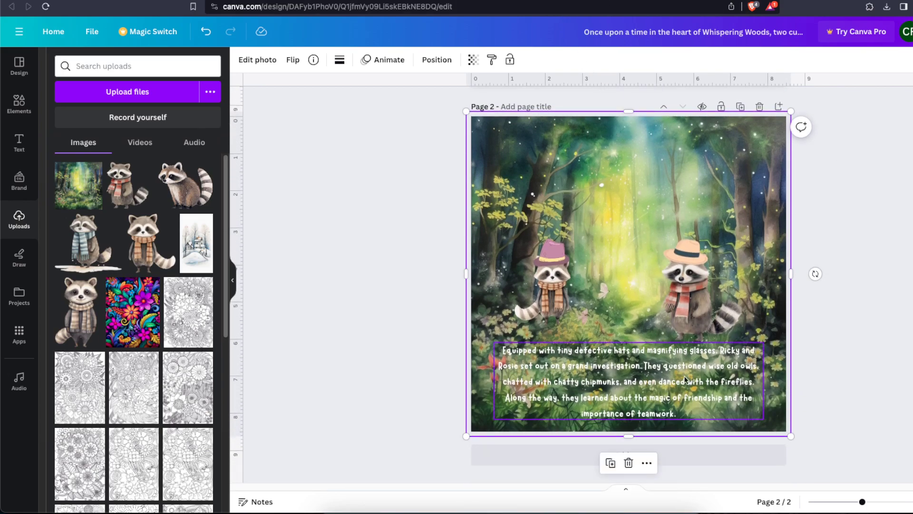
Switch to ChatGPT and review the remaining chapters and epilogue of the raccoon story
key(ctrl+Tab)
scroll(557, 280, down, 6)
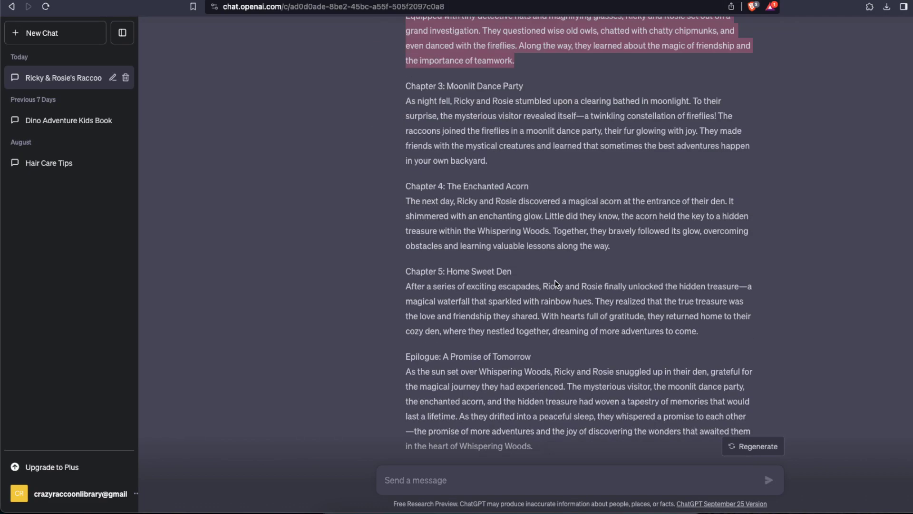
key(ctrl+shift+Tab)
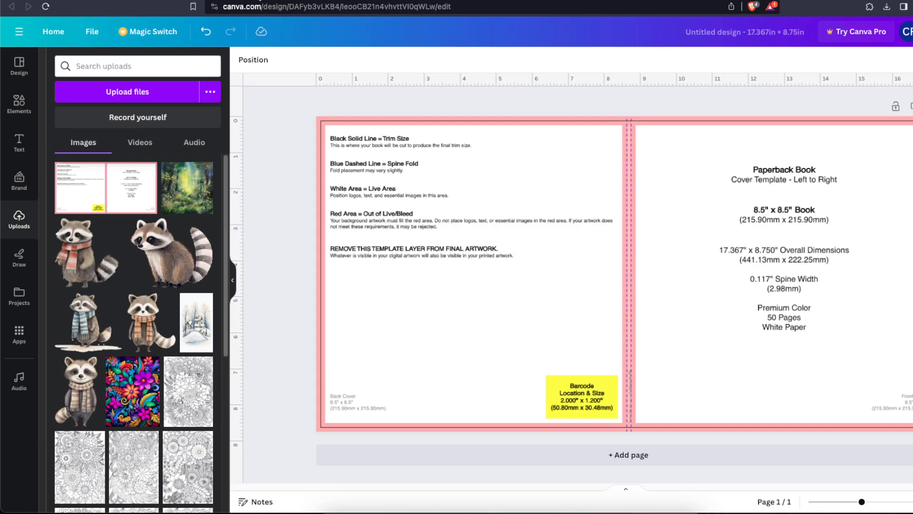
Check the KDP cover calculator's dimensions for the 50-page paperback against the cover template design in Canva
click(586, 0)
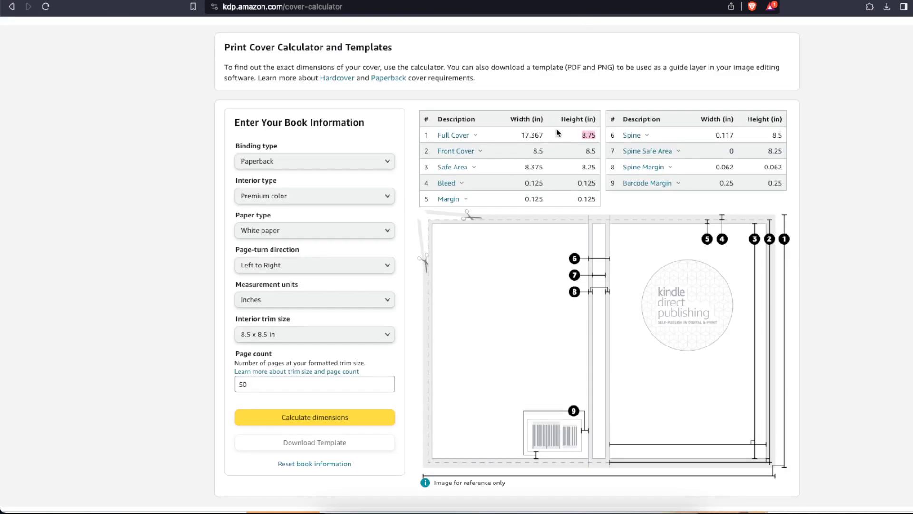
scroll(558, 133, up, 3)
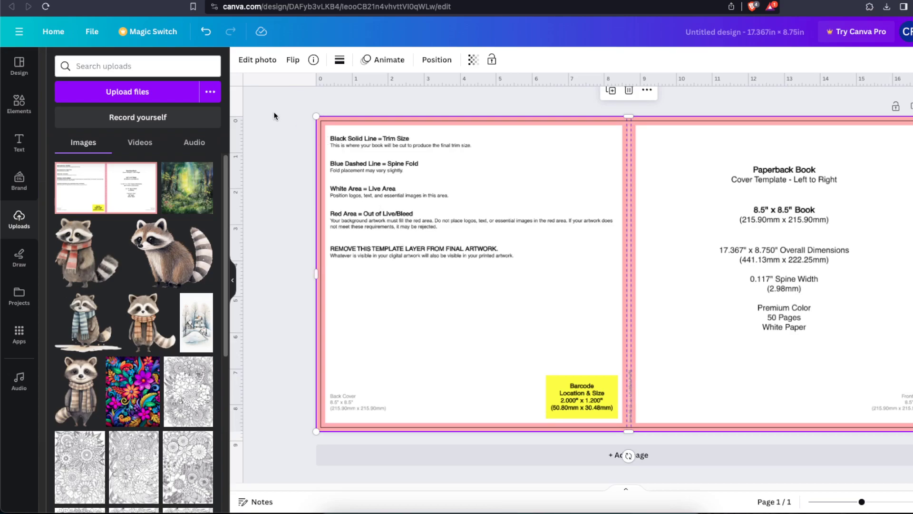
key(Escape)
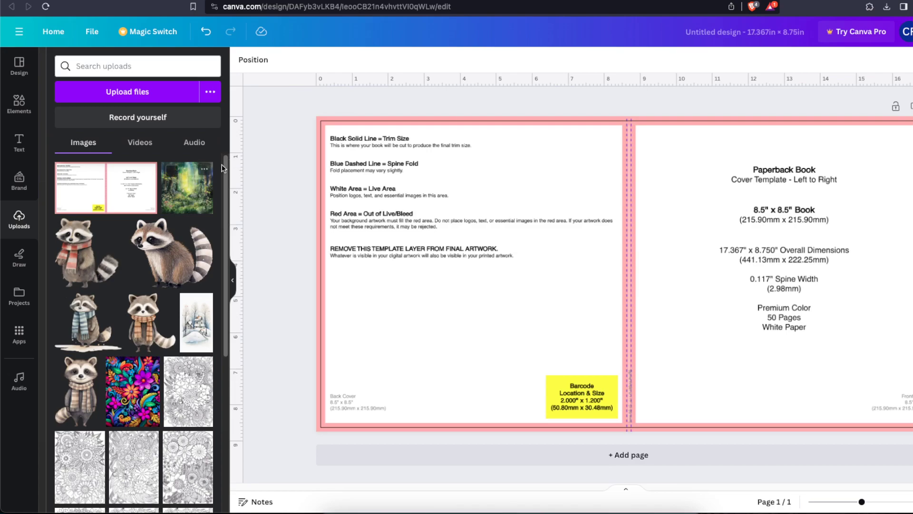
Add the uploaded sunlit forest painting to the cover design and enlarge it to cover the front cover half
click(183, 195)
drag(630, 302, 427, 265)
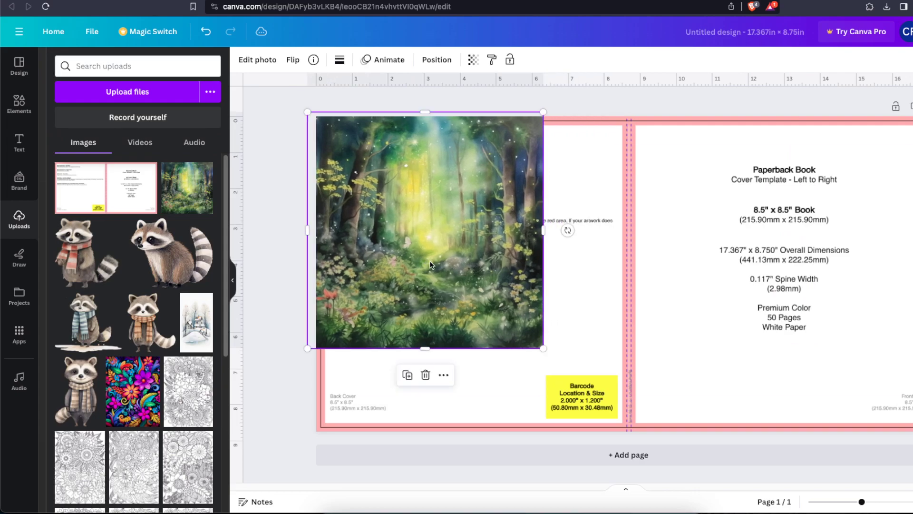
drag(535, 249, 912, 236)
drag(889, 353, 886, 434)
click(912, 414)
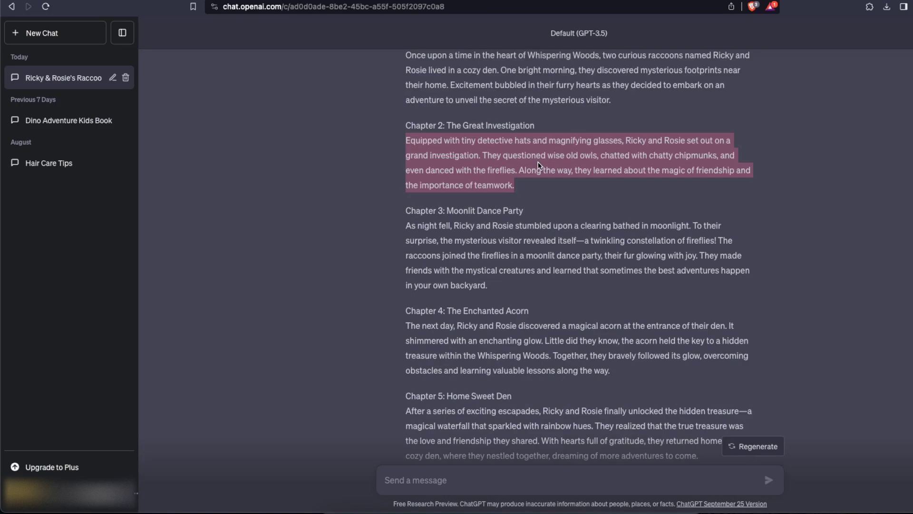
Copy the title "Ricky and Rosie: The Curious Raccoons" from ChatGPT and paste it near the top of the front cover
scroll(451, 150, up, 3)
drag(426, 113, 584, 116)
key(ctrl+c)
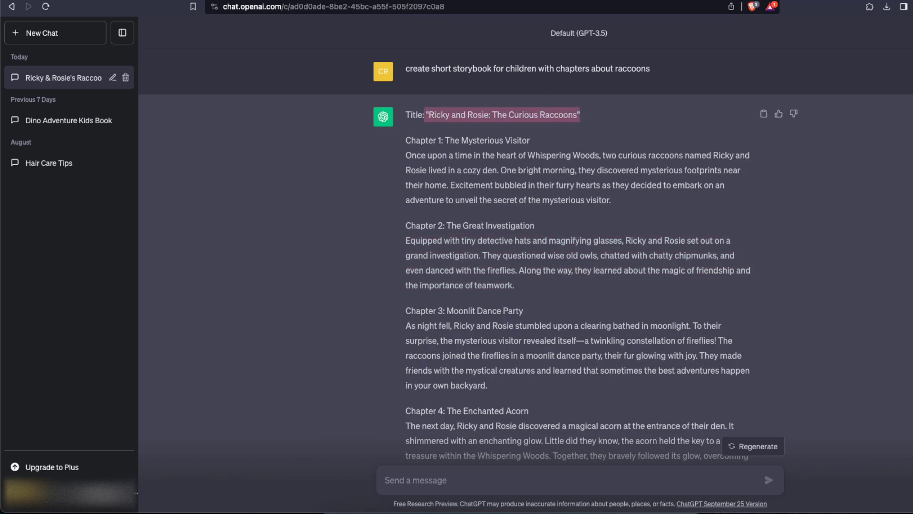
click(342, 1)
click(741, 135)
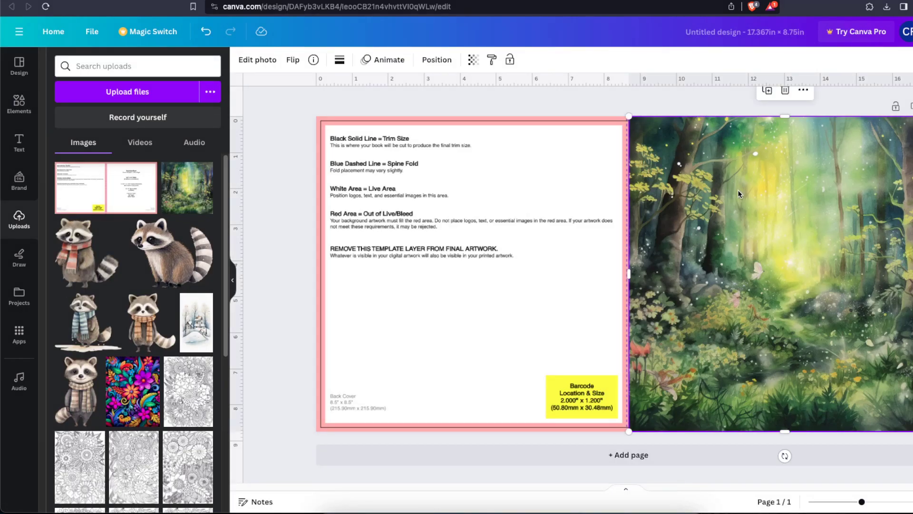
key(ctrl+v)
drag(638, 305, 778, 216)
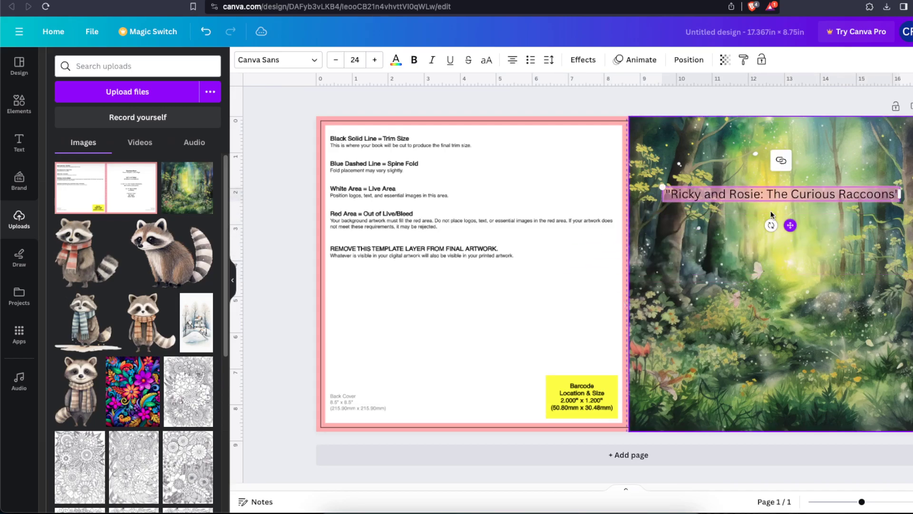
Set the cover title in the Marykate font and colour it white
click(290, 53)
click(102, 224)
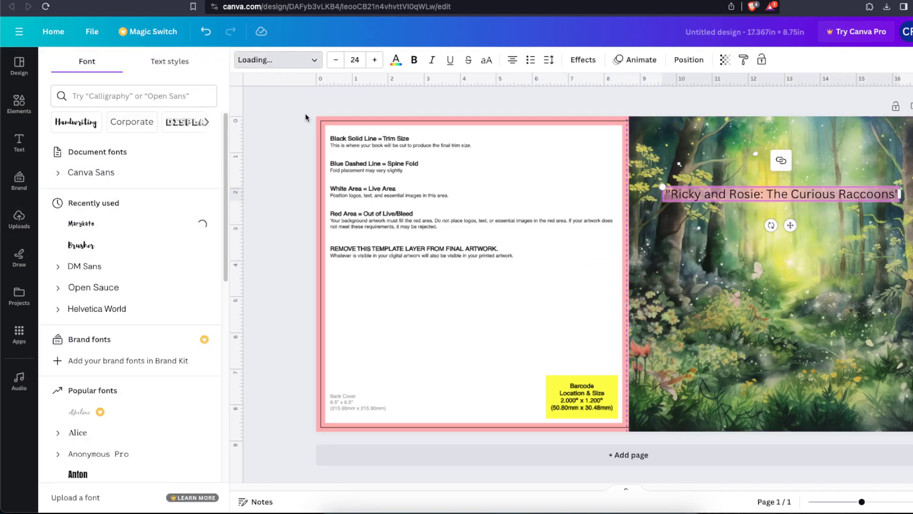
click(395, 59)
click(116, 123)
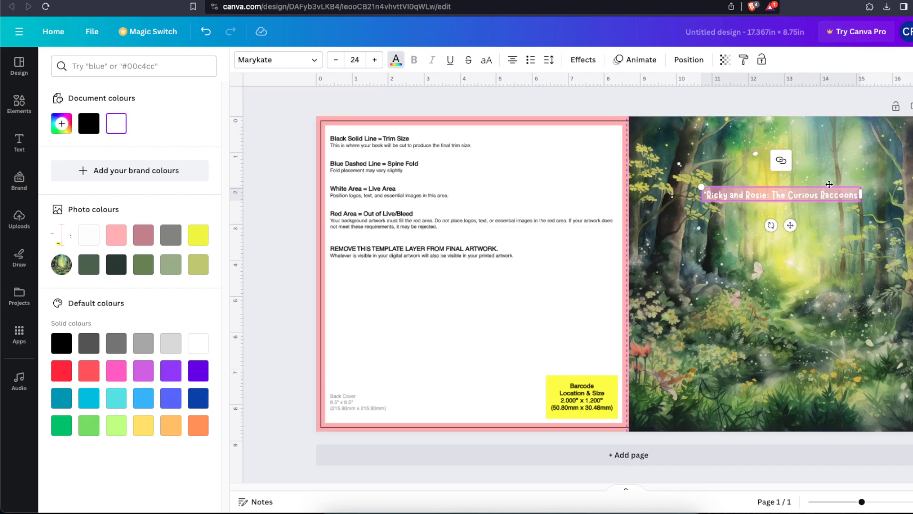
click(854, 197)
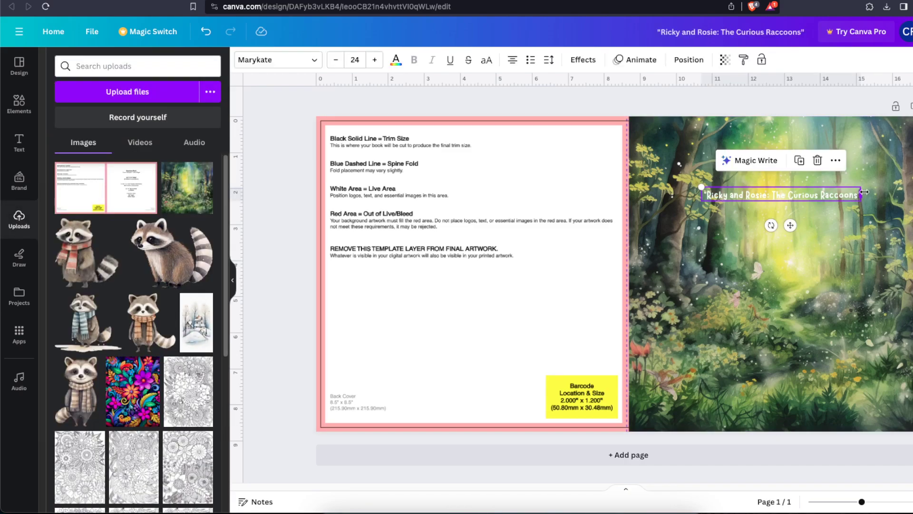
Enlarge the cover title to size 70.4 and widen its text box across the front cover
drag(863, 190, 805, 258)
drag(861, 226, 912, 227)
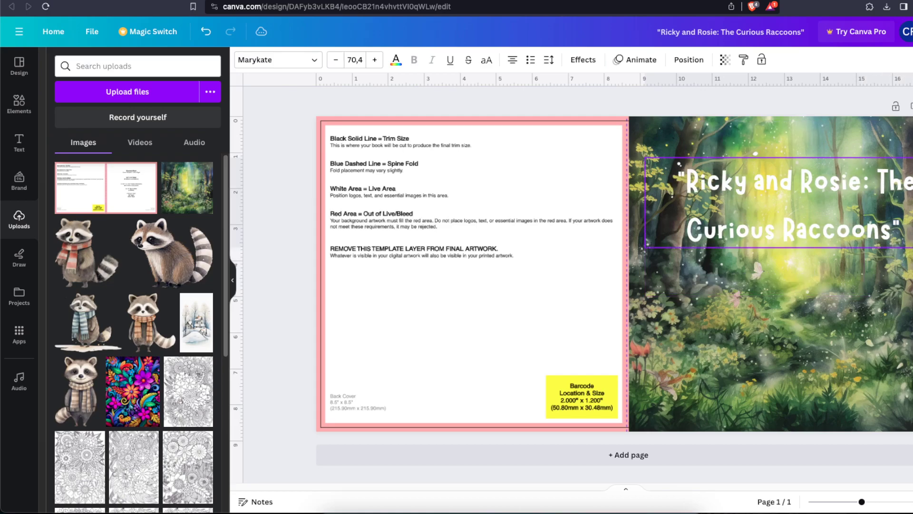
drag(837, 203, 805, 208)
drag(909, 208, 912, 208)
Break the title into two lines after "Rosie:" and move it closer to the front cover's top edge
click(819, 189)
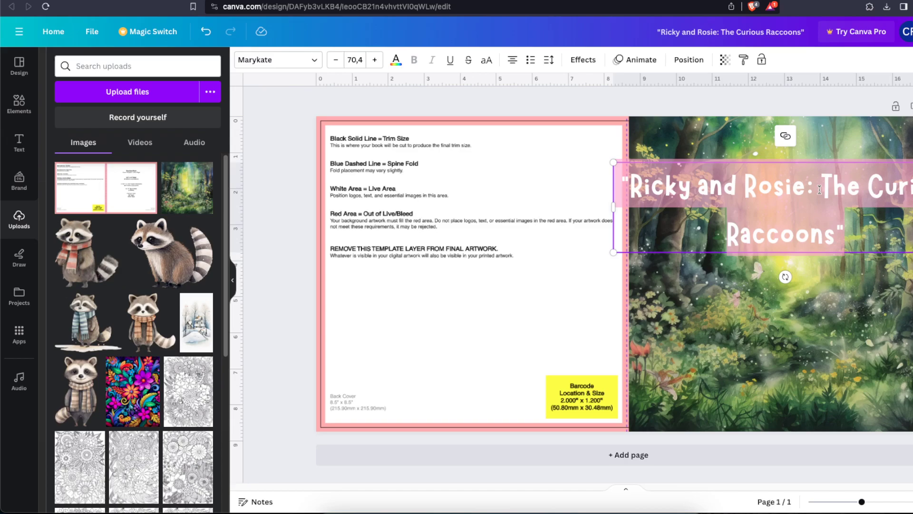
click(821, 184)
key(Return)
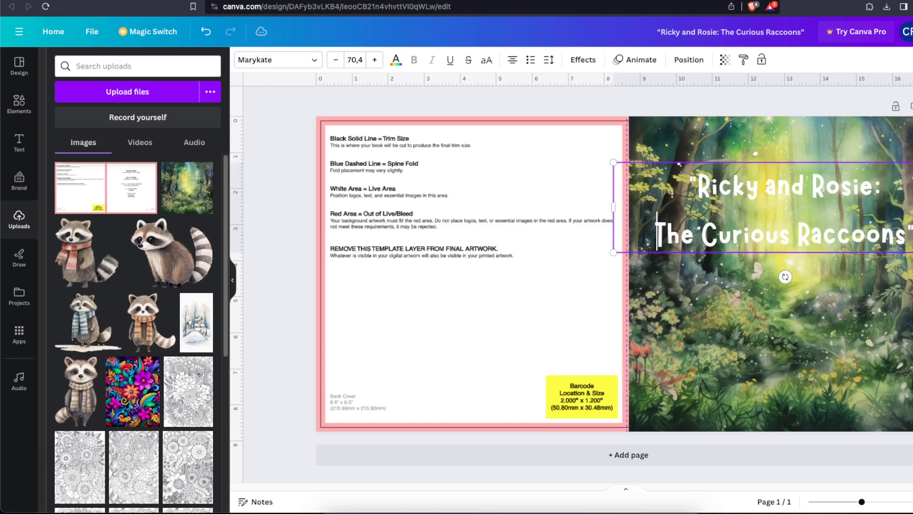
key(BackSpace)
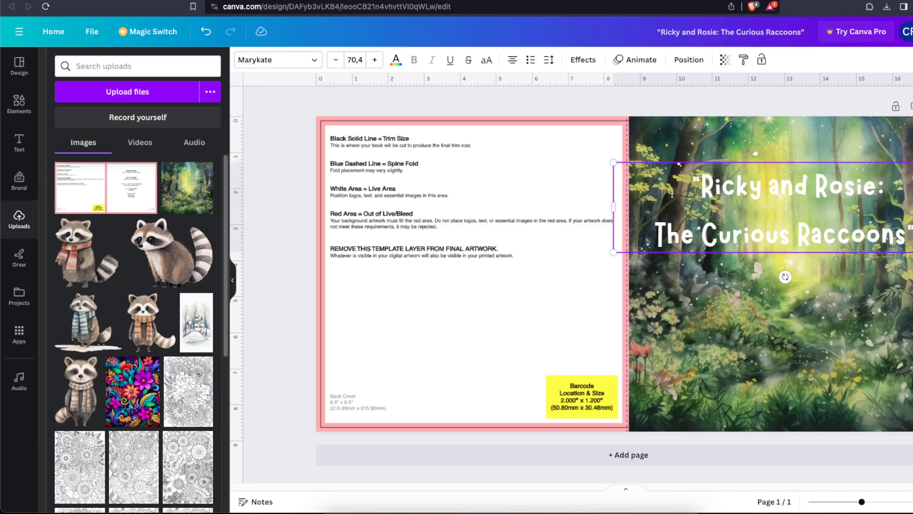
drag(843, 218, 843, 190)
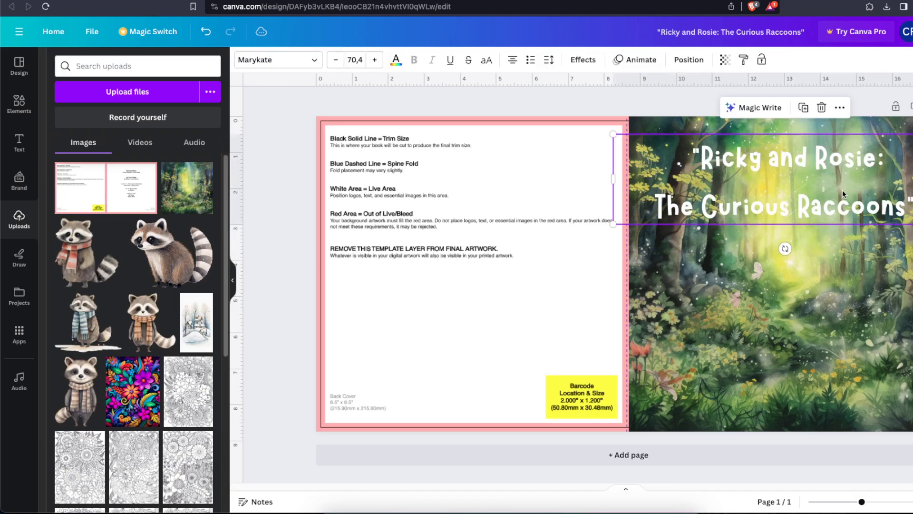
Widen the title's letter spacing, tighten its line spacing and shrink it to size 62 within the front cover
click(550, 60)
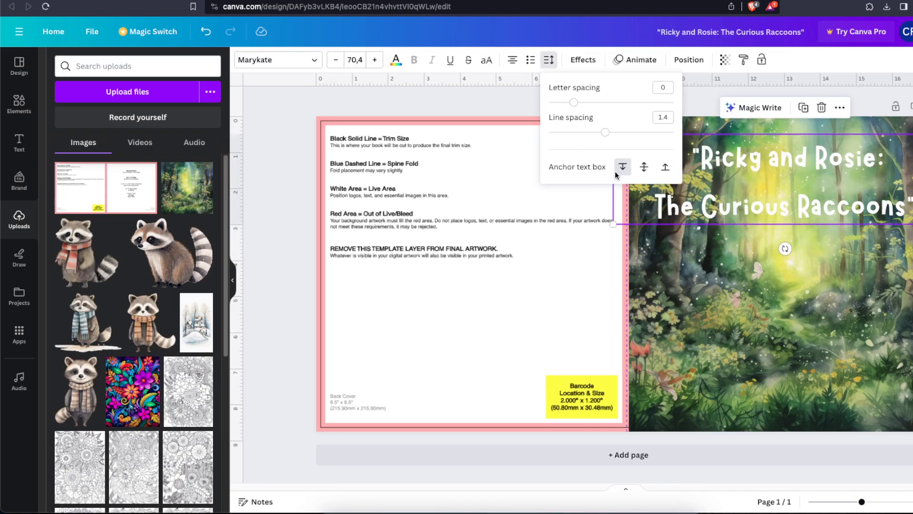
drag(573, 107, 584, 107)
drag(605, 137, 580, 137)
click(864, 170)
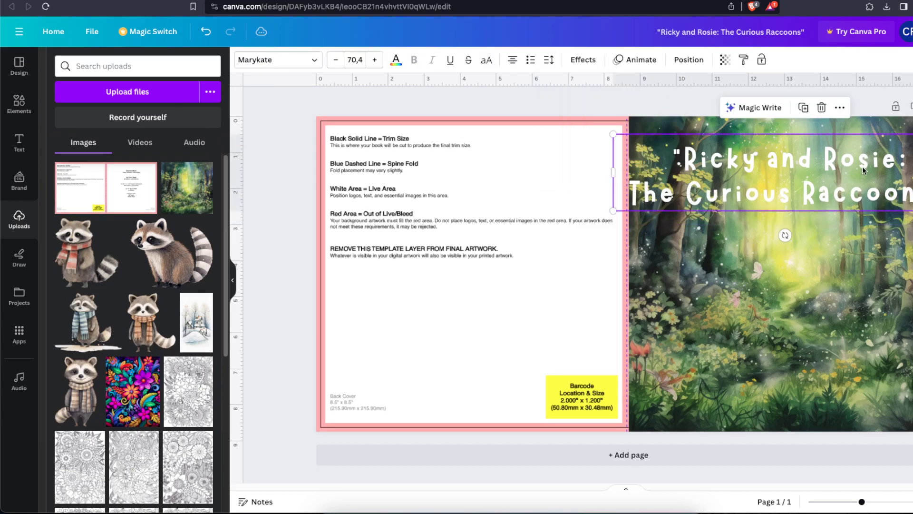
drag(912, 134, 912, 144)
drag(878, 172, 894, 167)
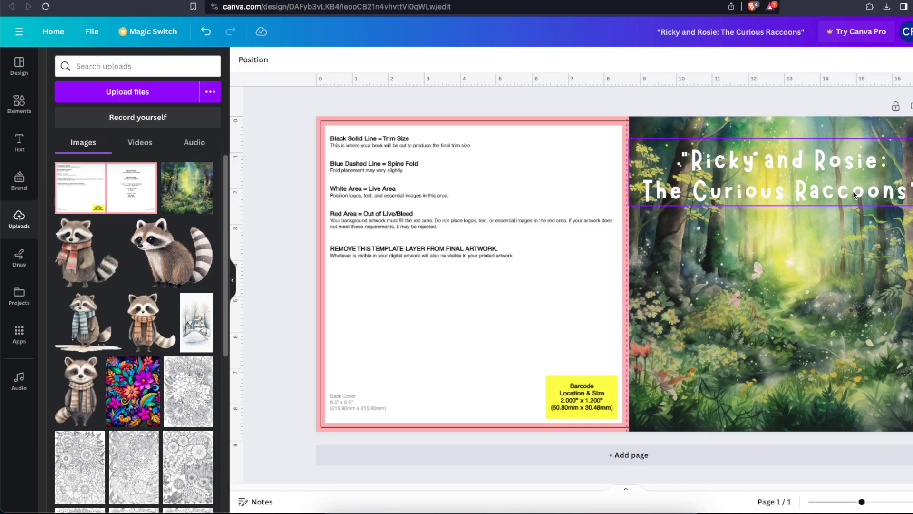
Duplicate the title below the original and replace the copy's text with "Children's Story Book"
alt+drag(852, 190, 835, 267)
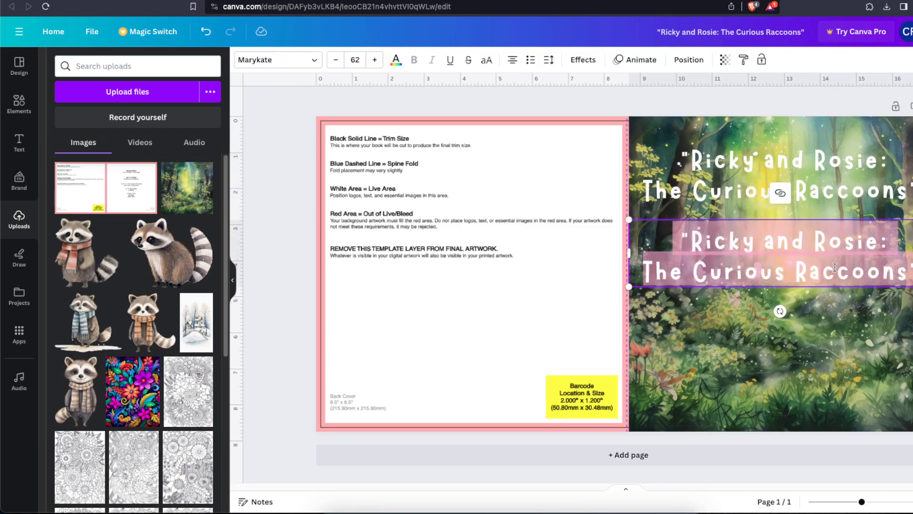
text(Children's Story boo)
key(BackSpace)
key(BackSpace)
key(BackSpace)
text(Book)
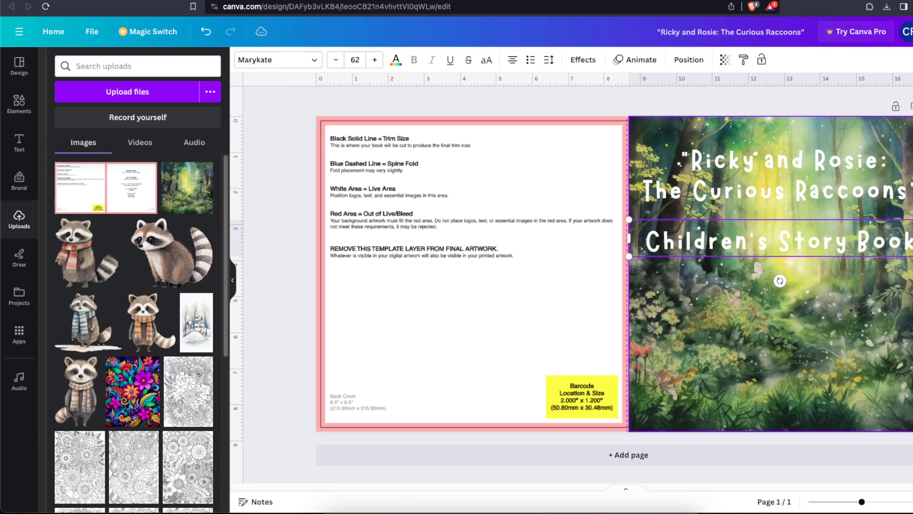
Move the "Children's Story Book" subtitle to the bottom of the front cover and shrink it slightly
drag(828, 242, 838, 401)
drag(912, 376, 902, 402)
click(906, 438)
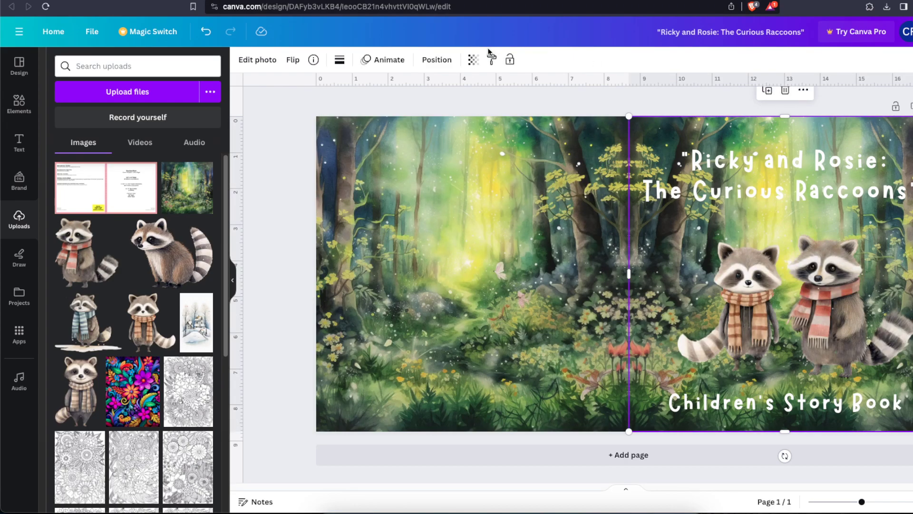
Try adjusting the front cover forest painting's transparency and return it to 100
click(473, 59)
mouse_move(460, 107)
mouse_down()
mouse_move(416, 102)
mouse_move(473, 103)
mouse_up()
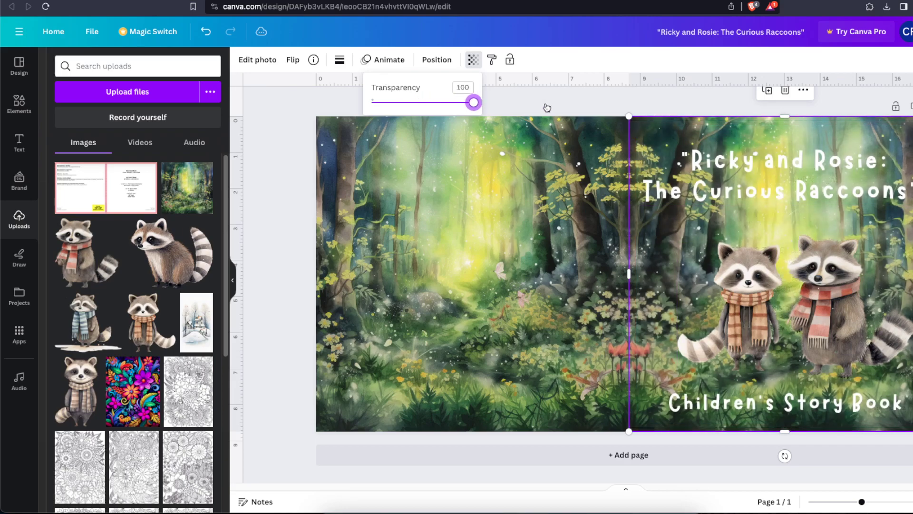
click(278, 175)
Add a square shape and reshape it into a narrow full-height strip over the spine between the two covers
click(19, 102)
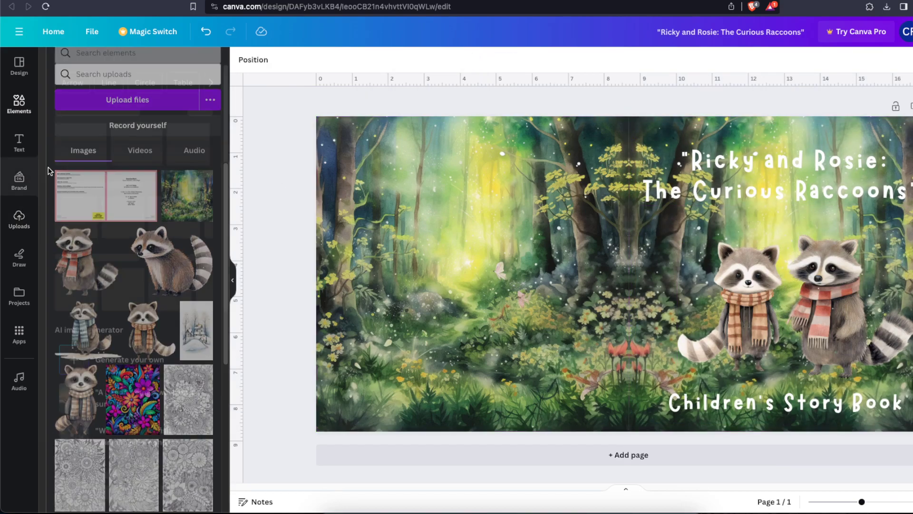
click(69, 229)
drag(628, 226, 628, 112)
drag(629, 321, 646, 442)
drag(677, 347, 630, 342)
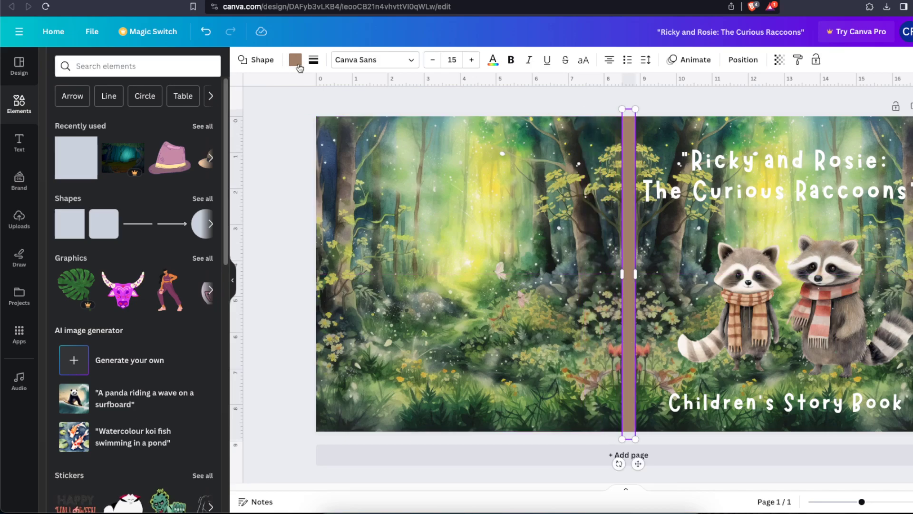
Recolour the spine strip with the muted green from the forest photo and check the whole cover in the page overview
click(295, 60)
click(88, 265)
click(277, 267)
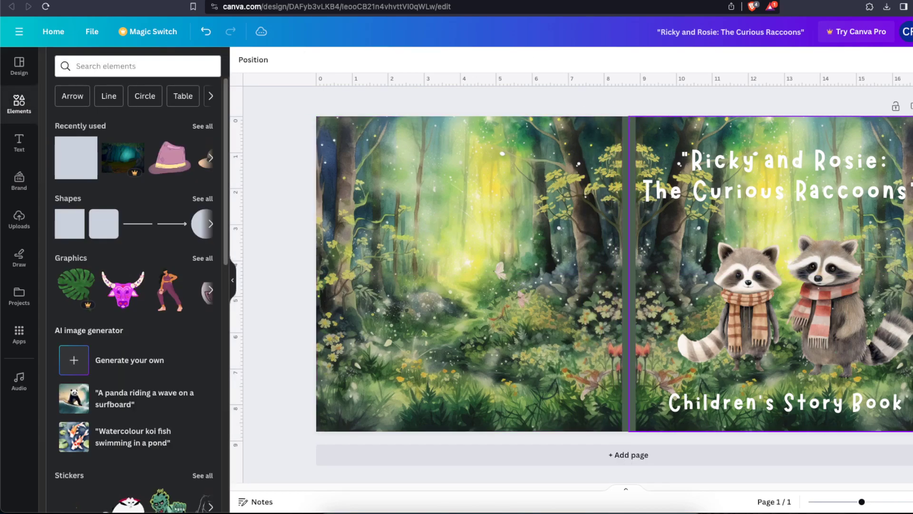
click(912, 502)
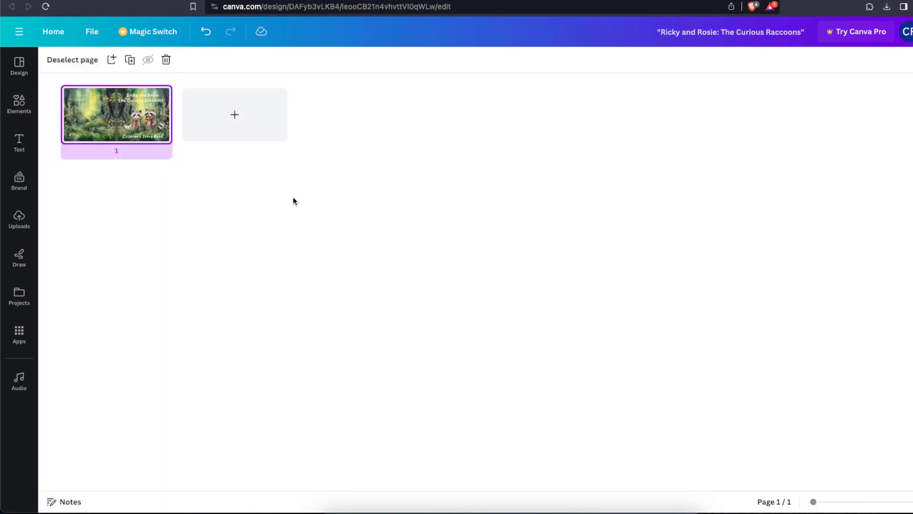
double_click(127, 124)
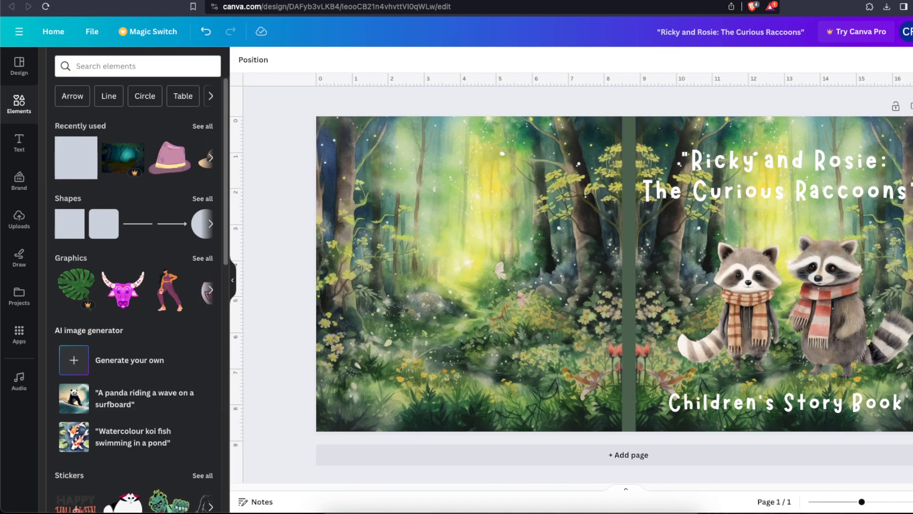